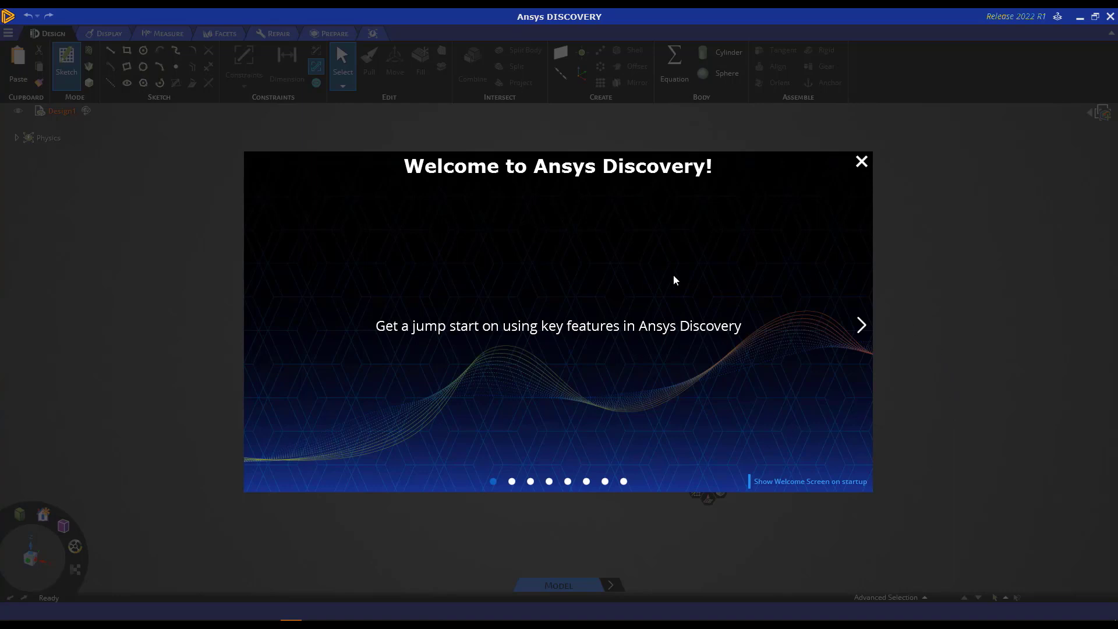
Step: Expand the Ansys 2022 R1 folder in the Start menu and scroll through its applications
key(super)
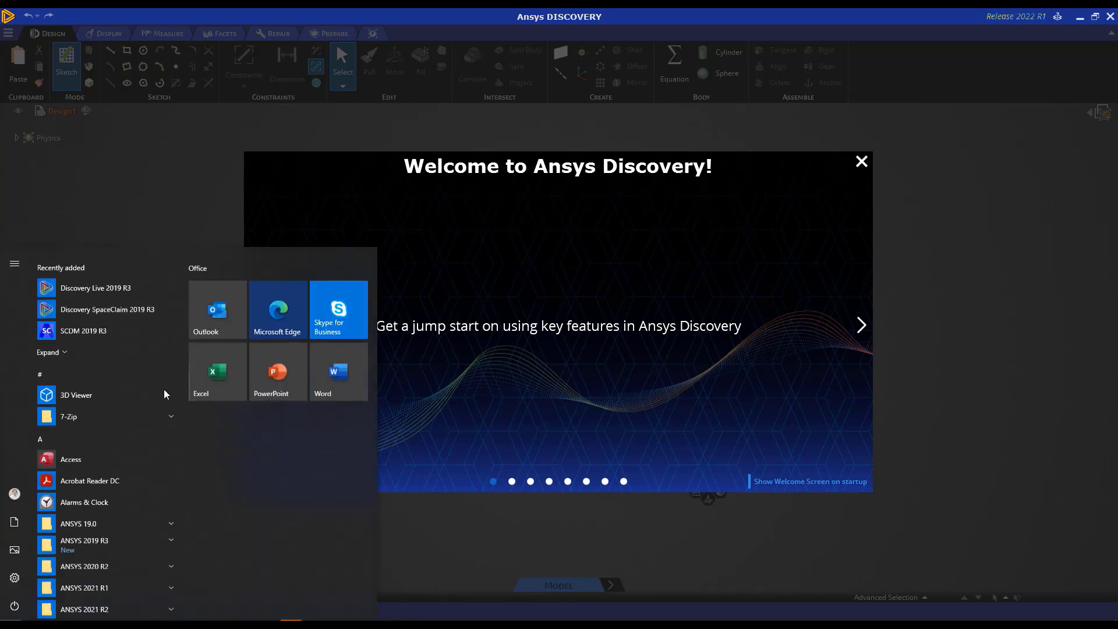
click(183, 296)
drag(183, 296, 188, 332)
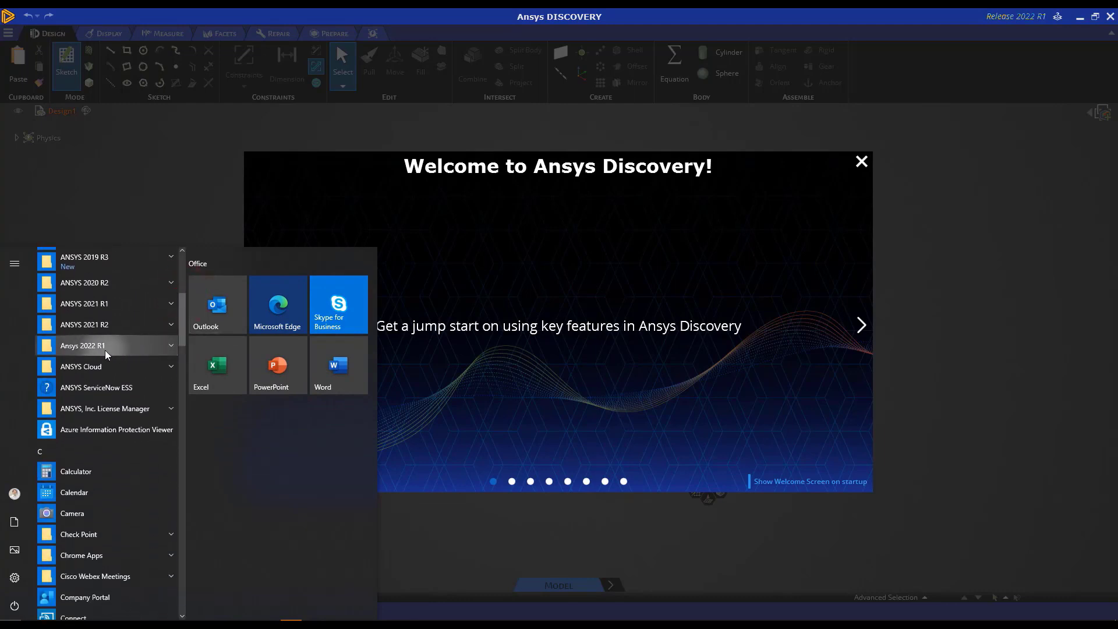
click(173, 347)
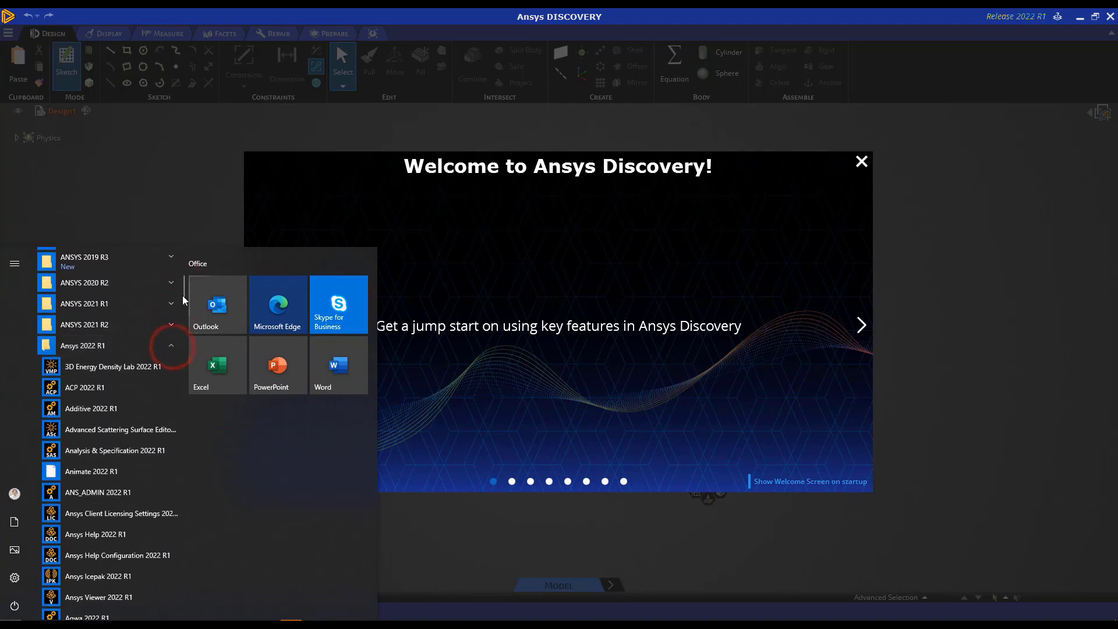
drag(182, 298, 187, 329)
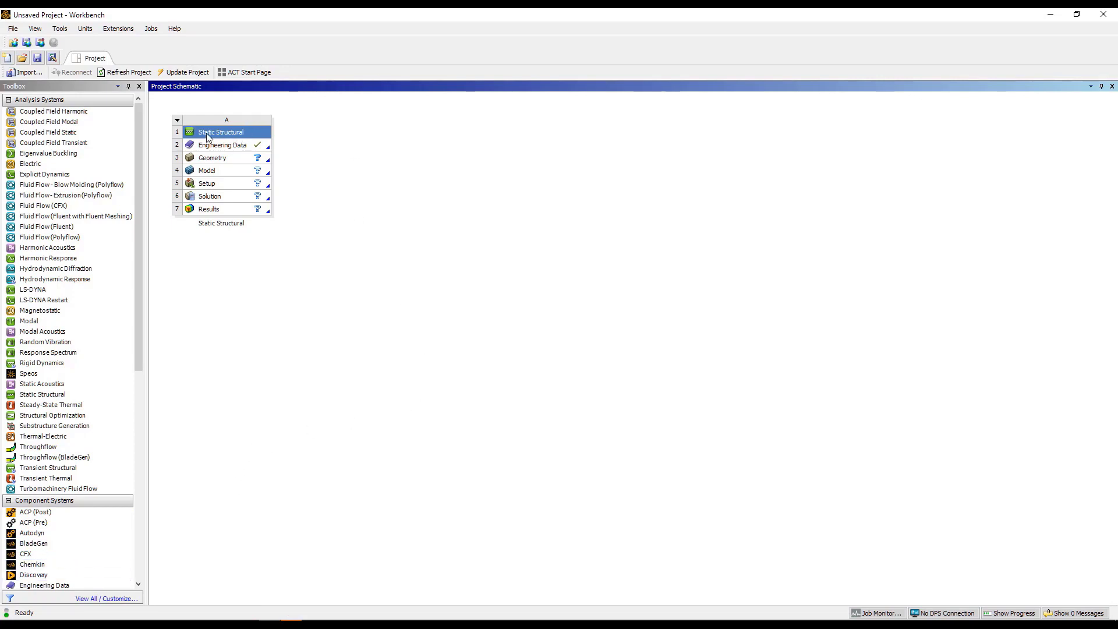
Step: Choose New Discovery Geometry from the Static Structural Geometry cell (A3) menu
right_click(228, 159)
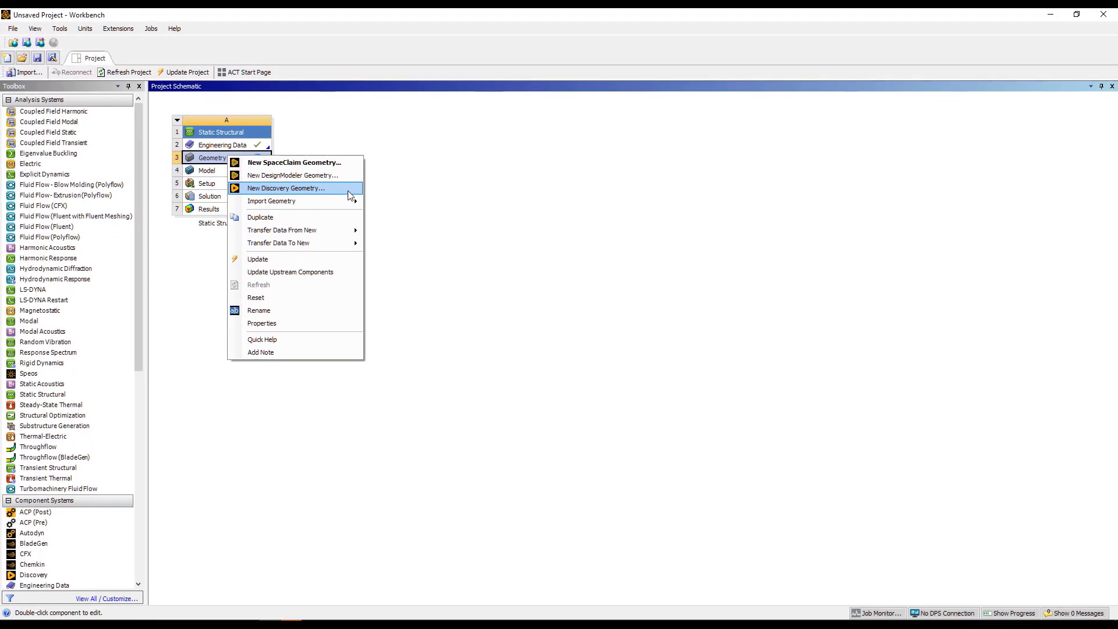
click(402, 200)
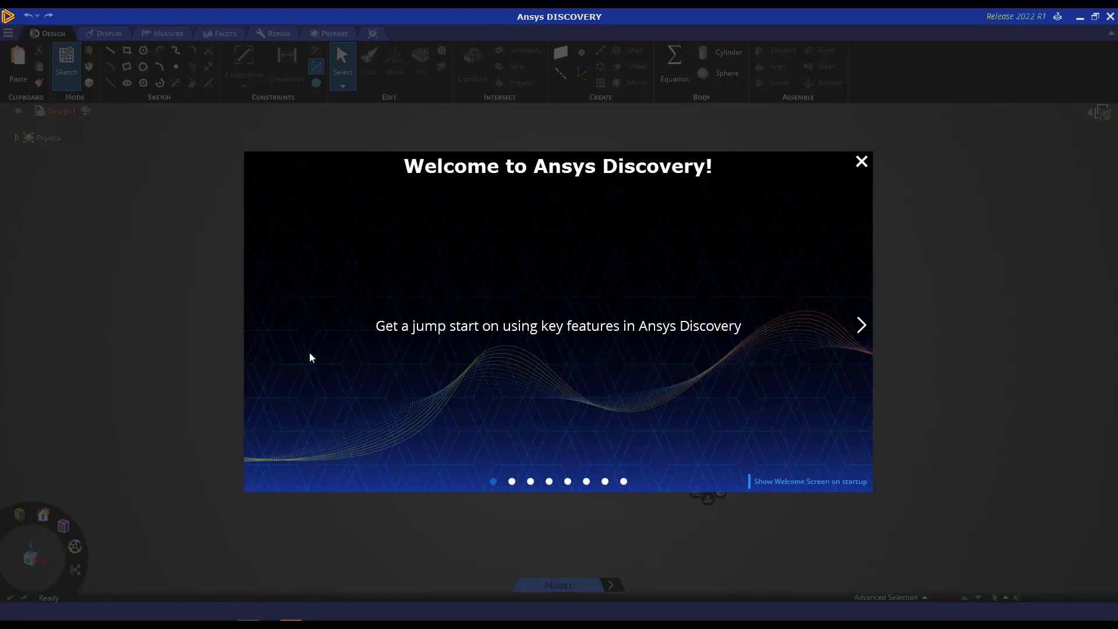
Step: Page through the Discovery welcome slides, past Getting Help, to Next Steps
click(860, 324)
click(860, 322)
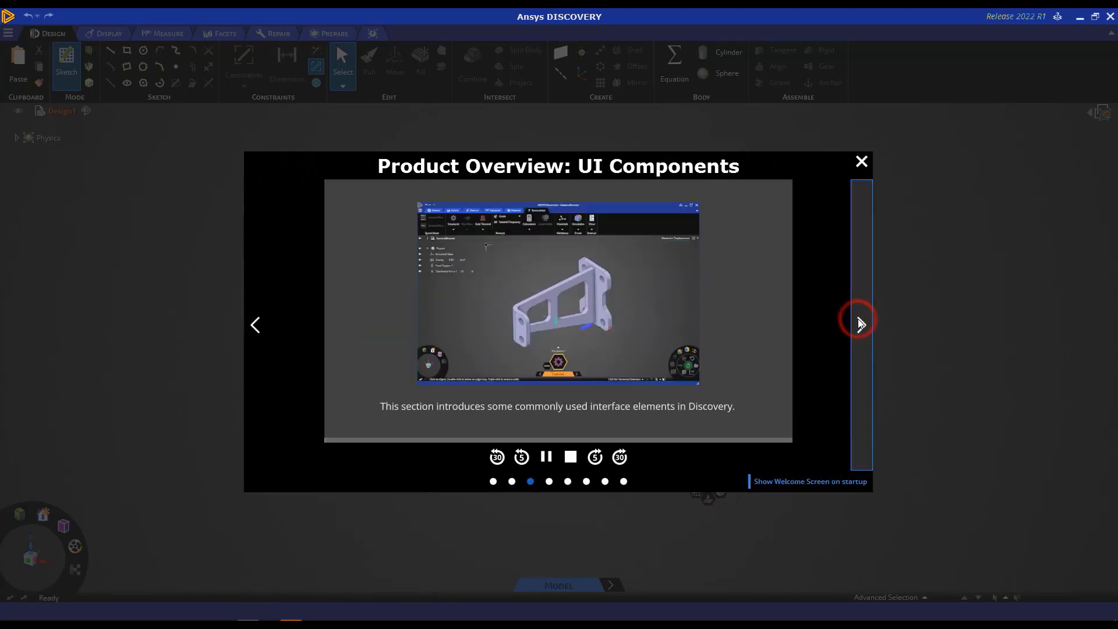
click(860, 323)
click(859, 322)
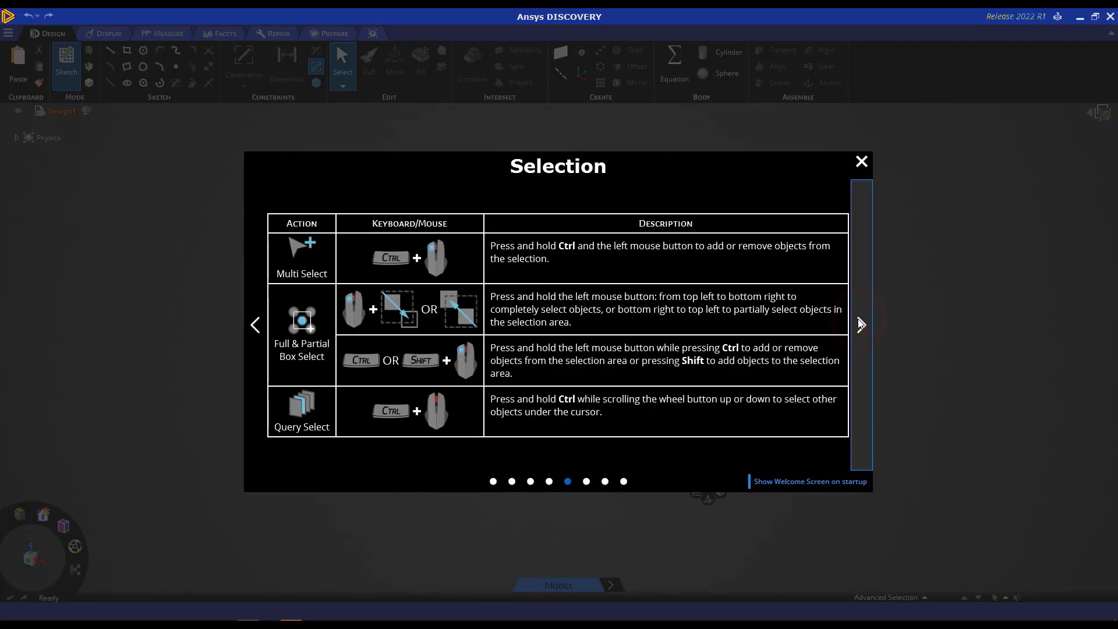
click(859, 322)
click(859, 322)
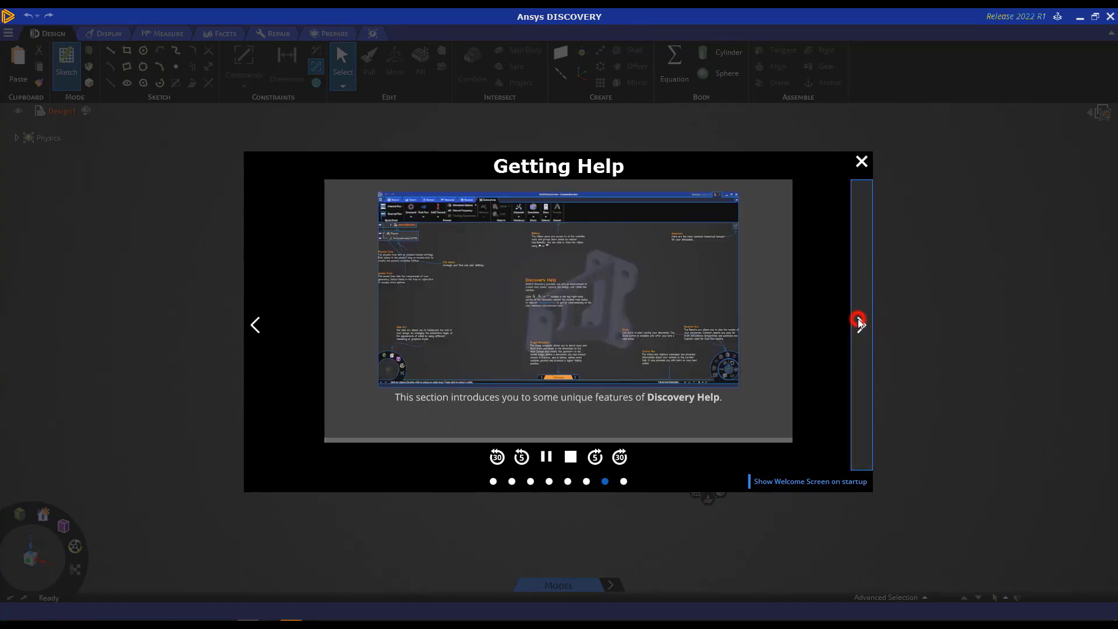
click(858, 322)
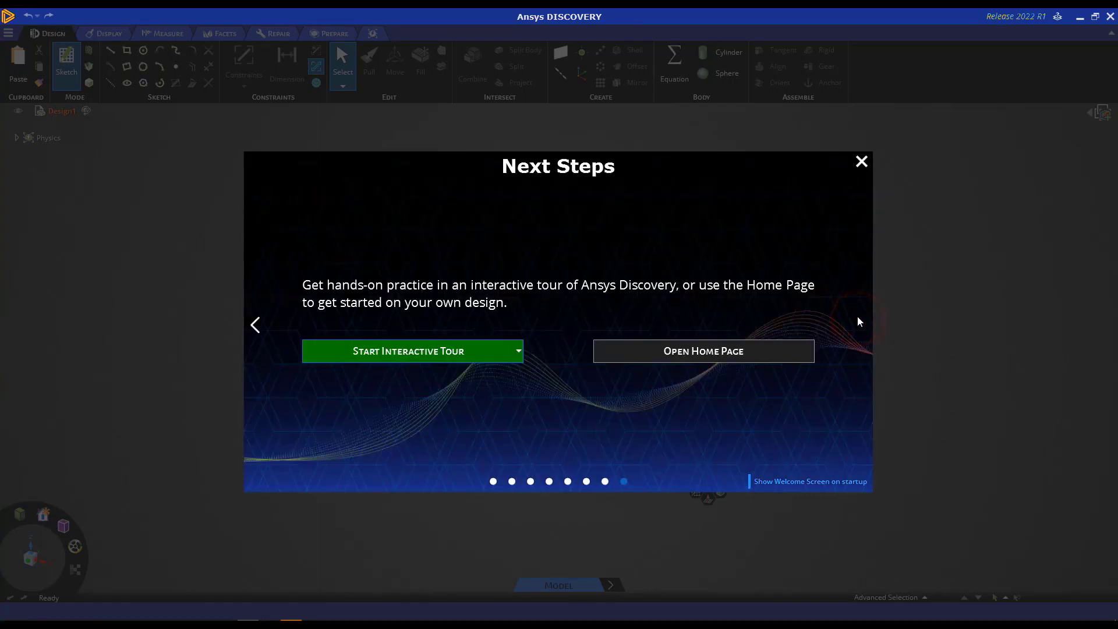
Step: Look at the interactive tour list, dismiss it, and go to the Home Page
click(518, 351)
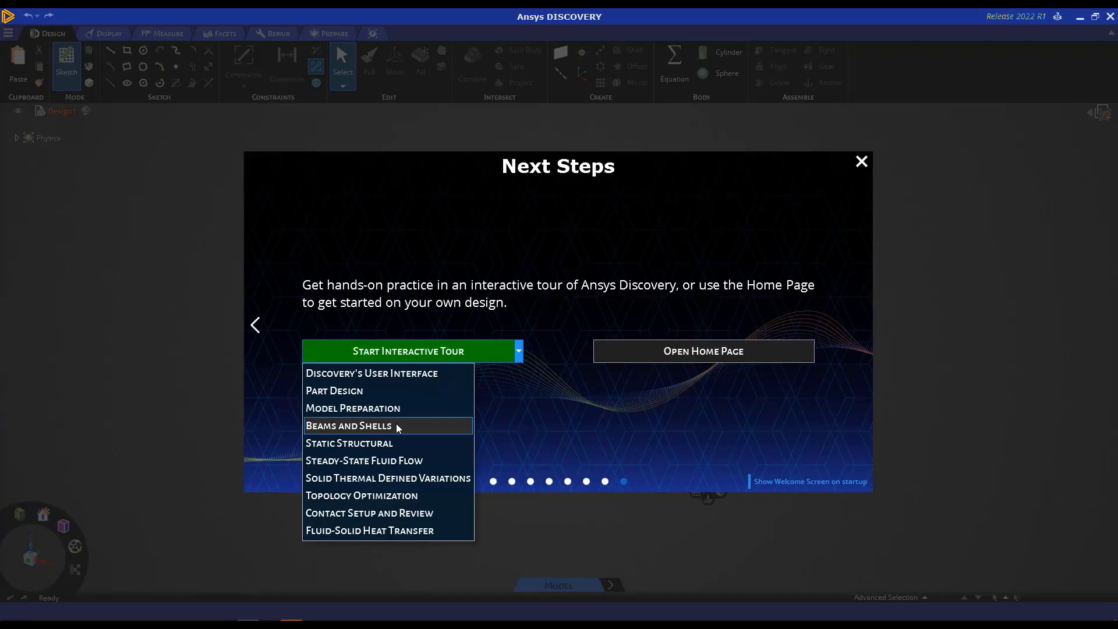
click(599, 410)
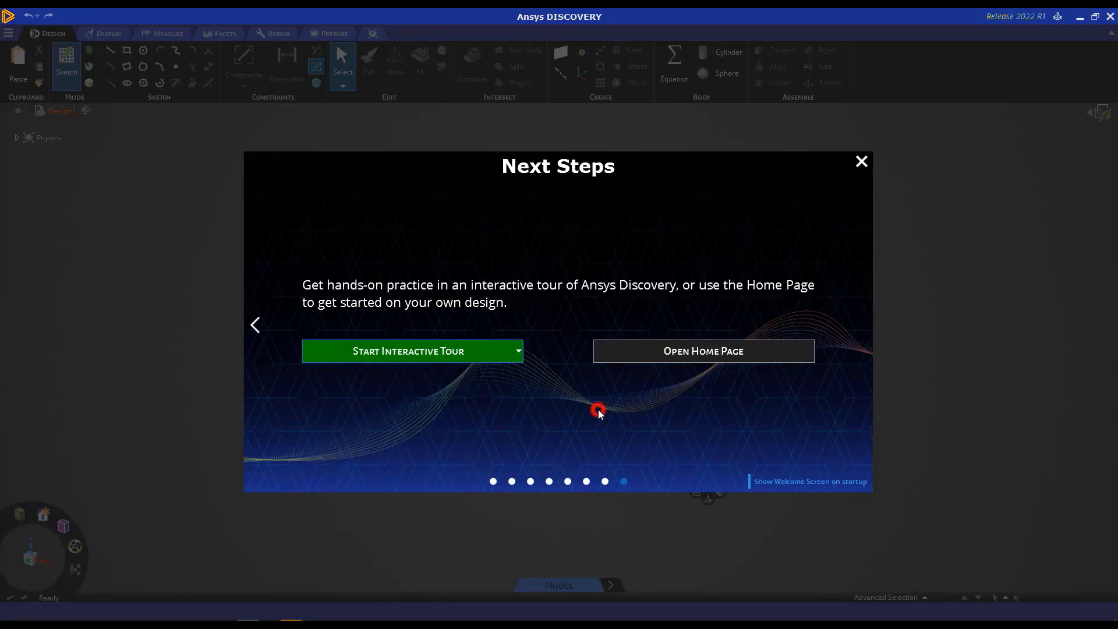
click(722, 350)
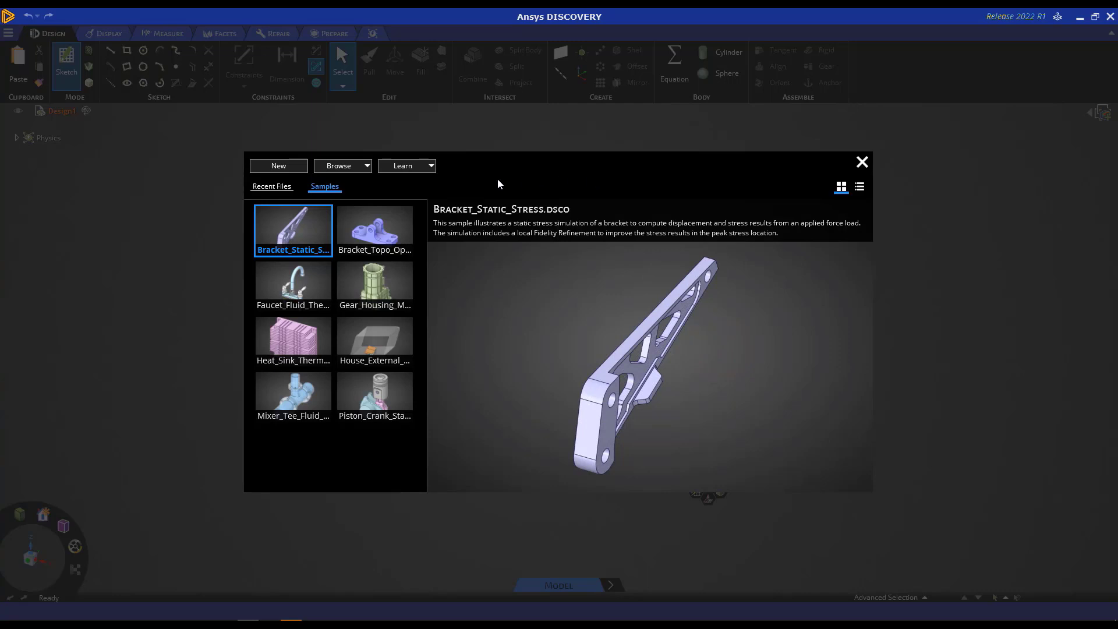
Step: Browse to and open the LIDAR Assembly Midsurface Tutorial design file
click(341, 167)
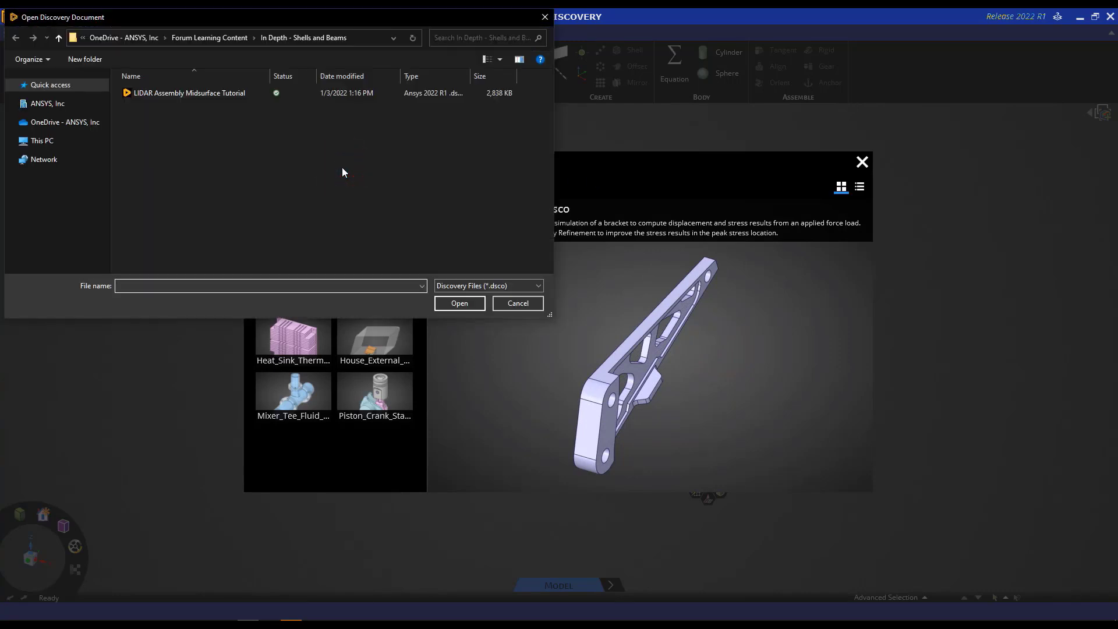
click(324, 94)
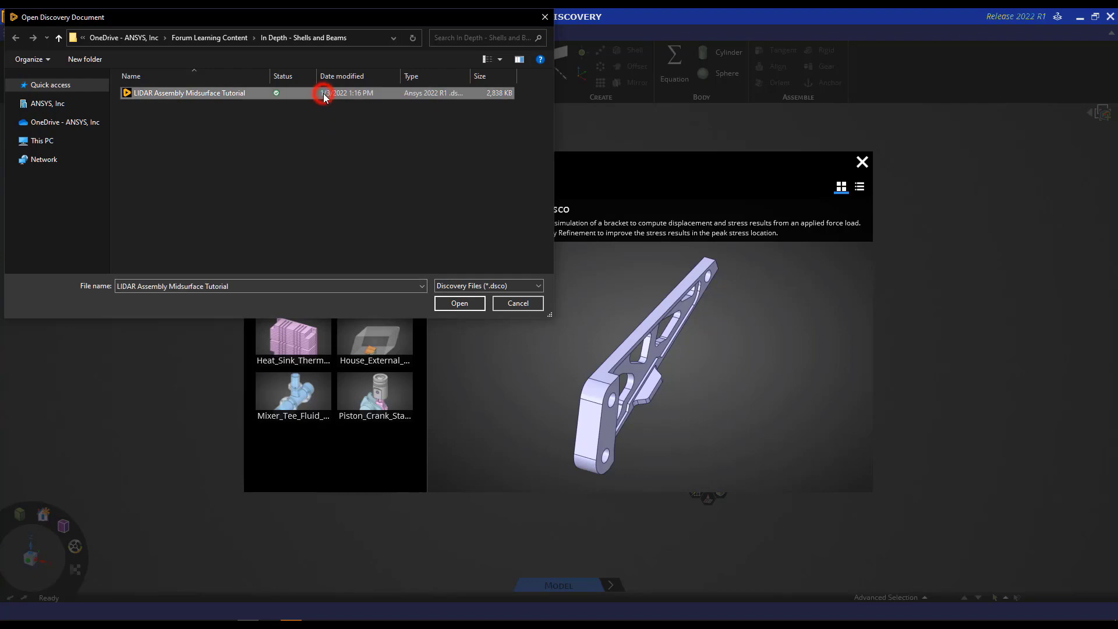
click(462, 306)
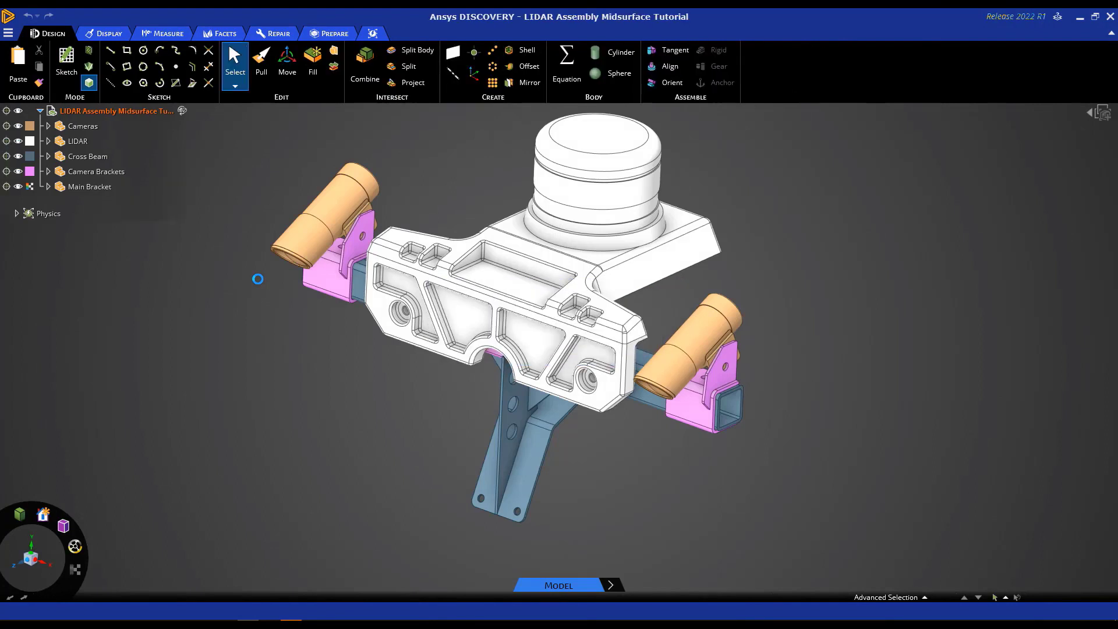
shift+middle_drag(259, 281, 278, 309)
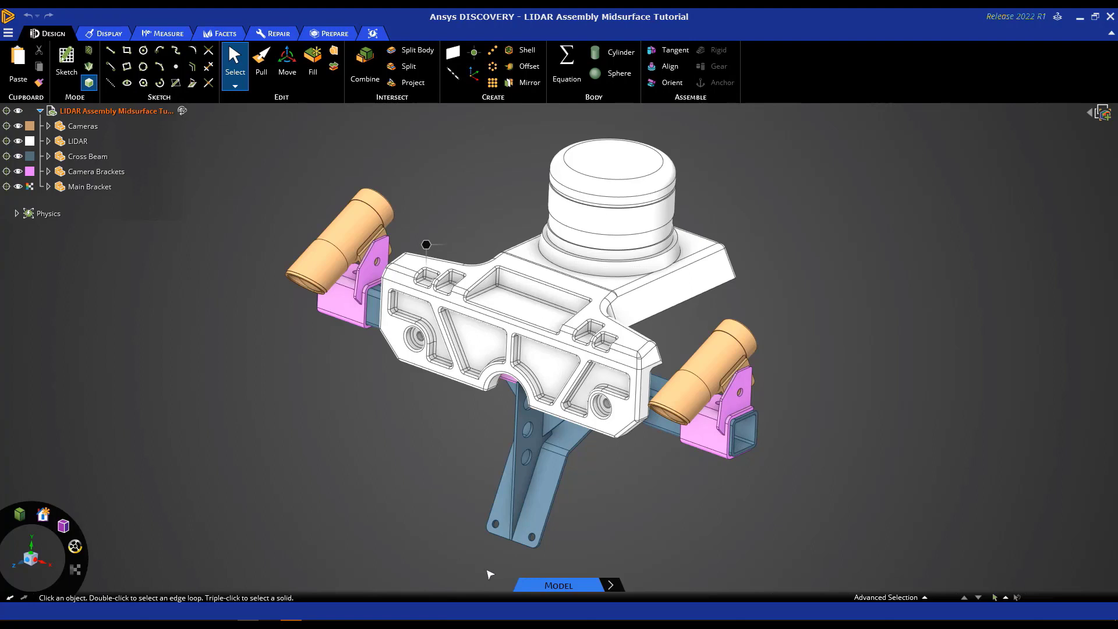
click(615, 586)
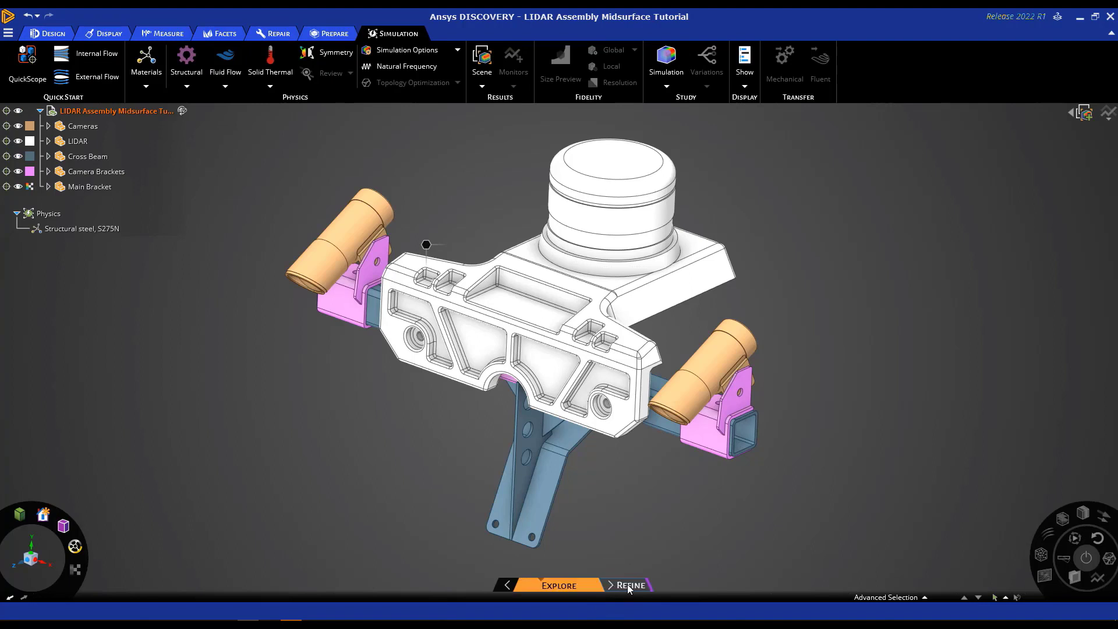
mouse_move(508, 575)
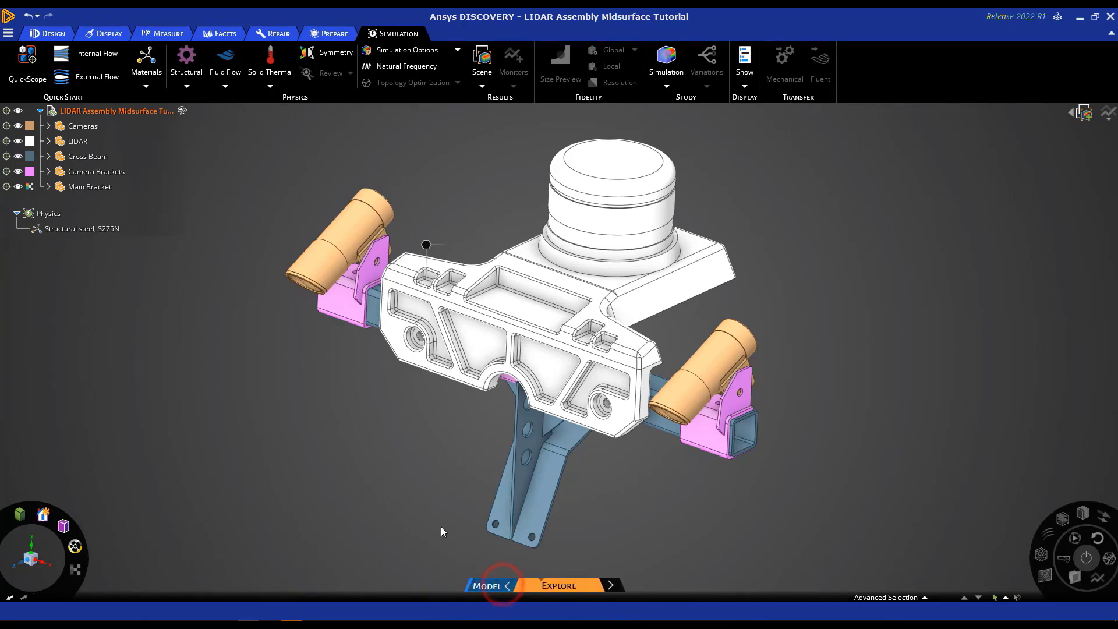
click(488, 585)
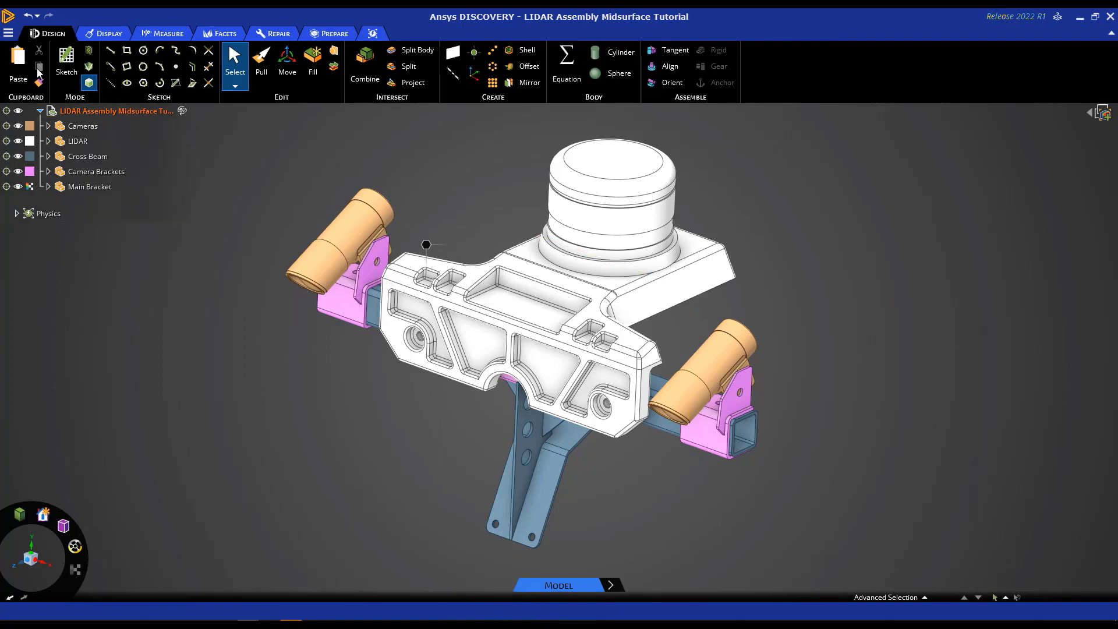
click(8, 36)
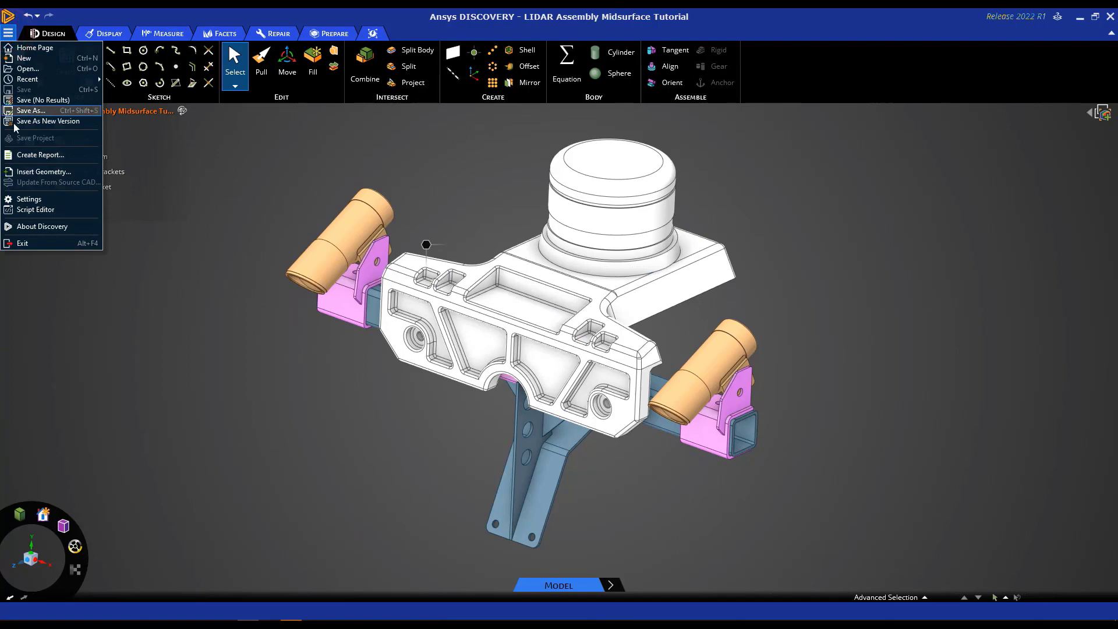
click(31, 201)
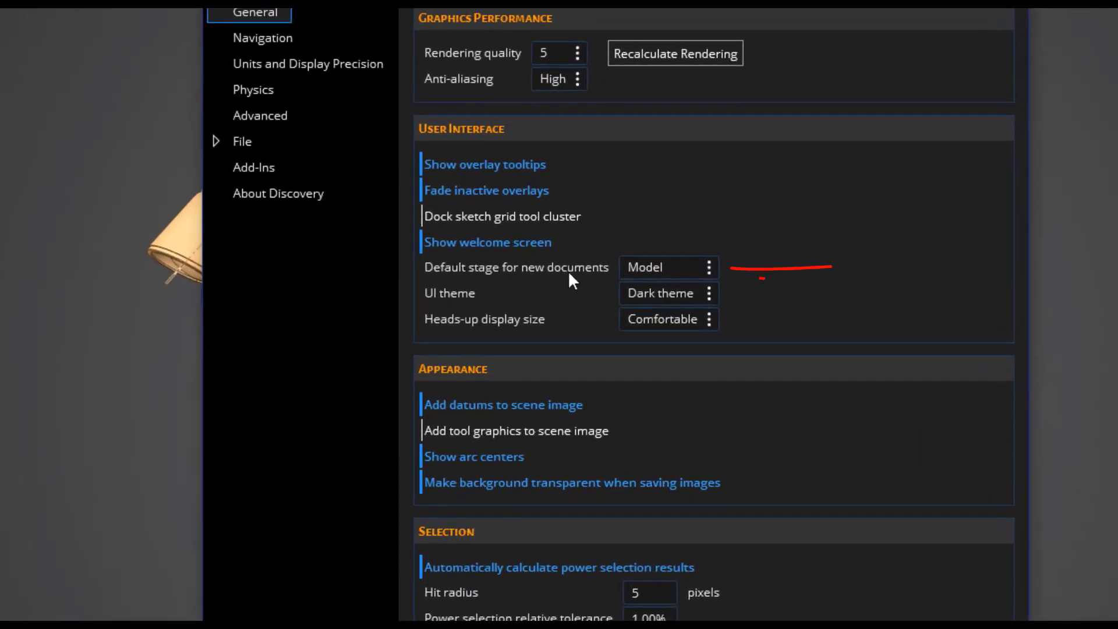
click(714, 265)
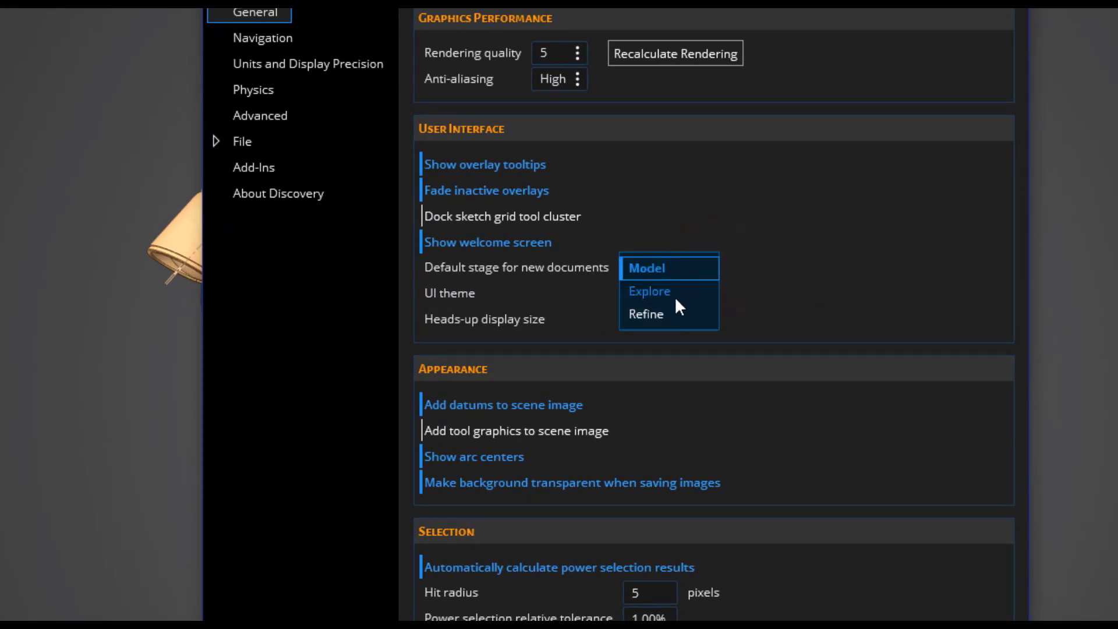
click(771, 280)
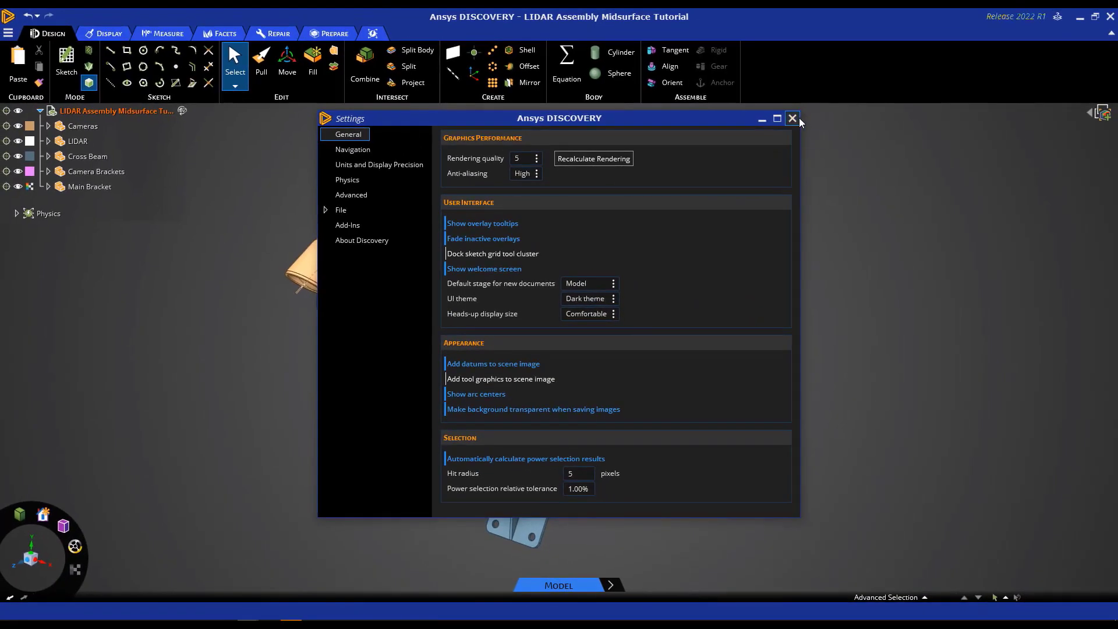
click(799, 120)
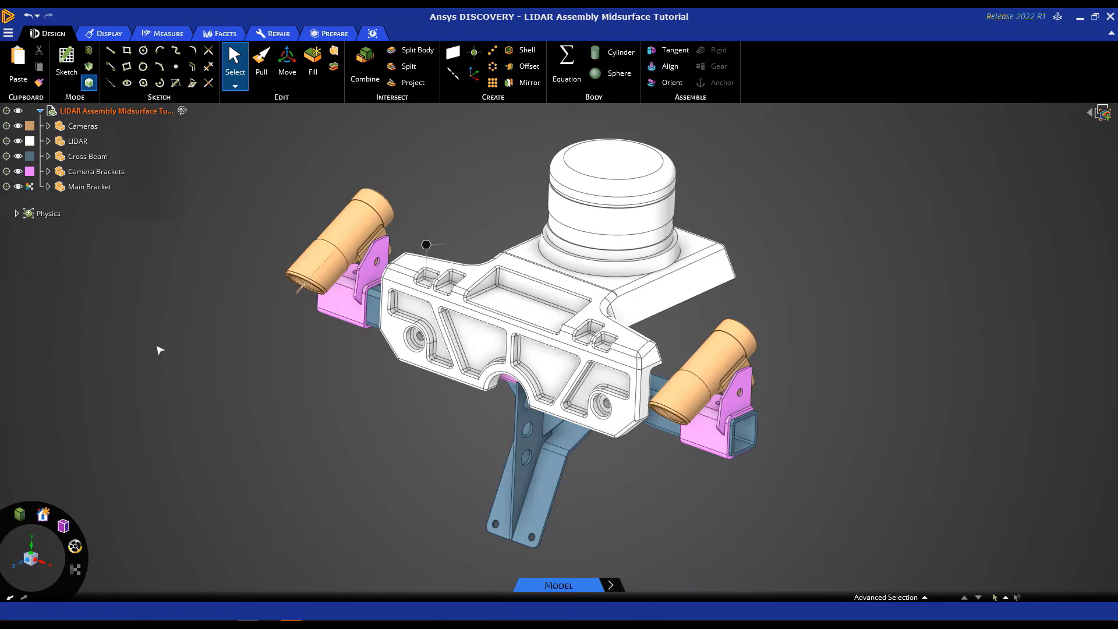
Step: On the Prepare tab, identify Cameras, LIDAR, Cross Beam, Camera Brackets and Main Bracket in the Structure tree
click(331, 37)
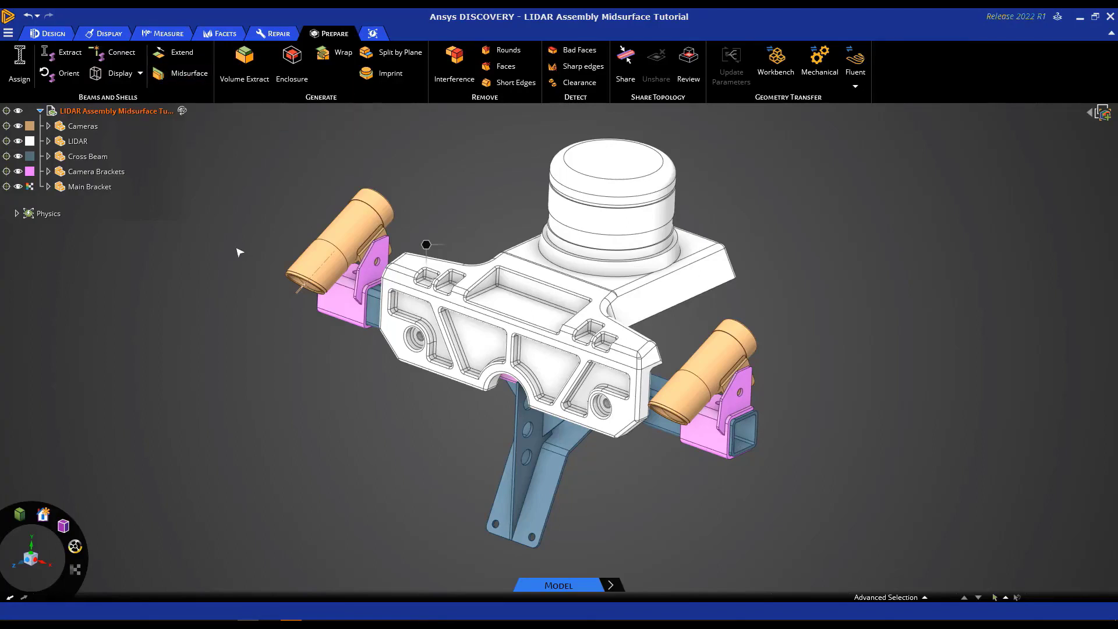
click(85, 128)
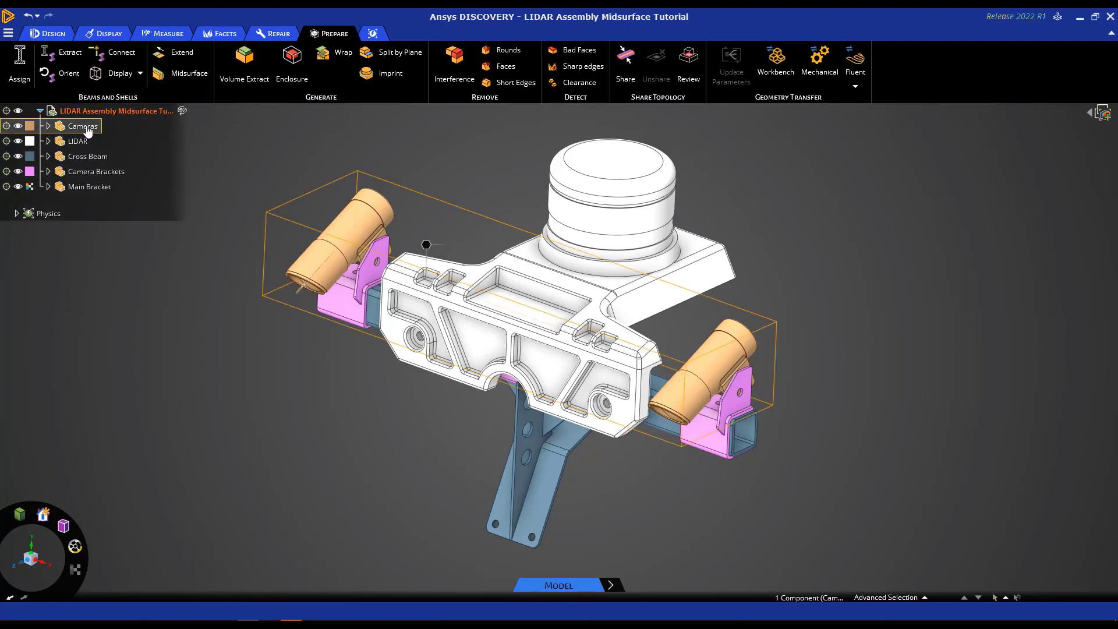
click(83, 143)
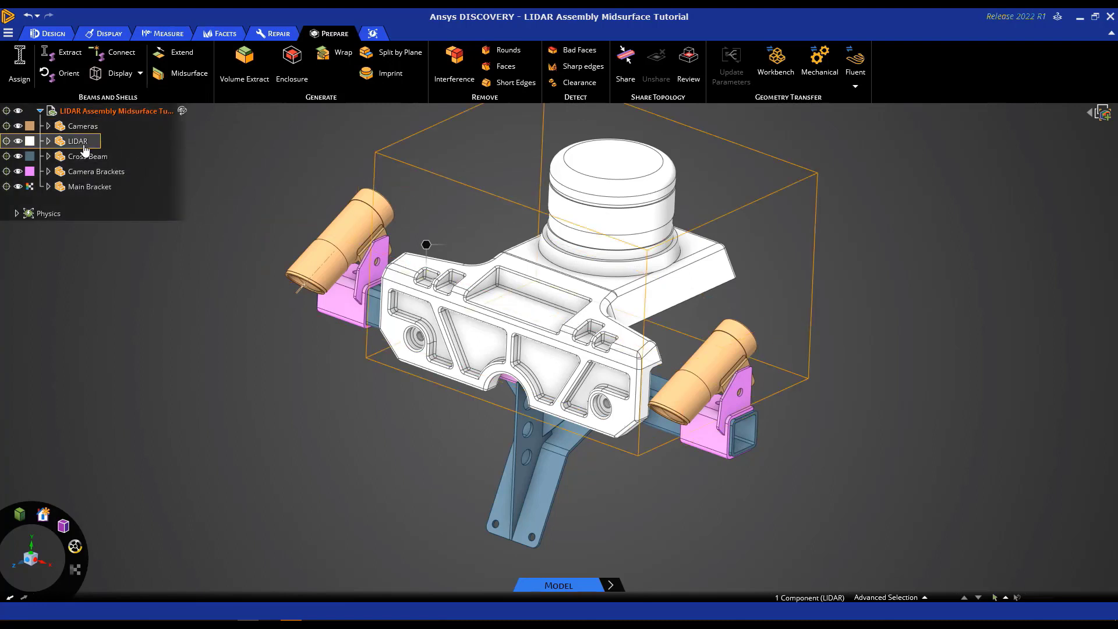
click(87, 156)
click(95, 173)
click(93, 186)
click(185, 176)
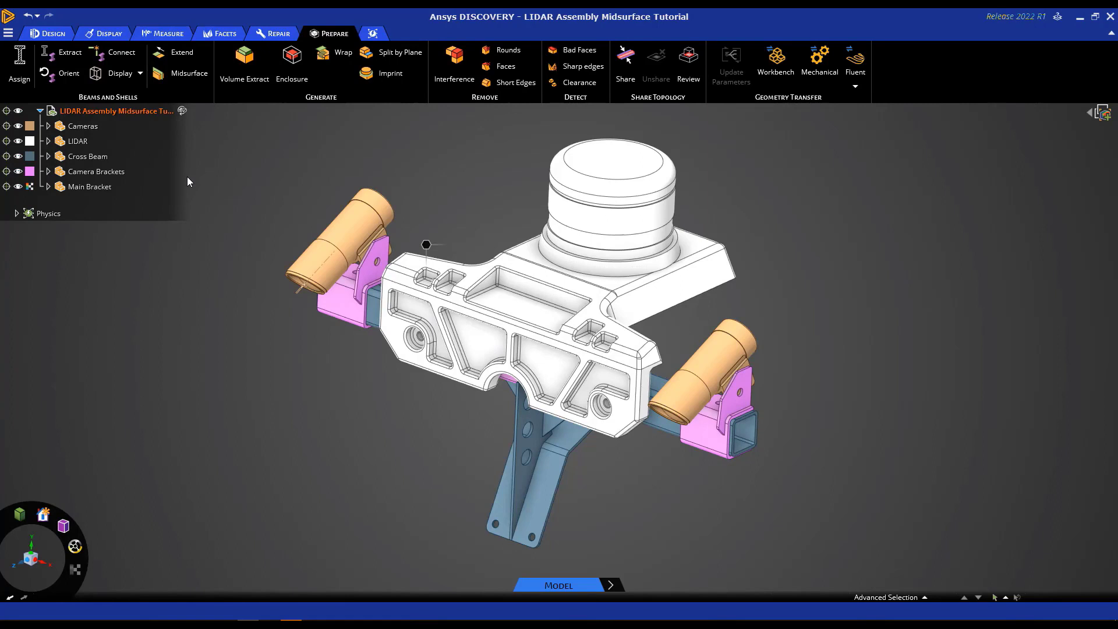
Step: Hide the LIDAR and Cameras components, leaving the cross beam and brackets
click(78, 141)
click(18, 141)
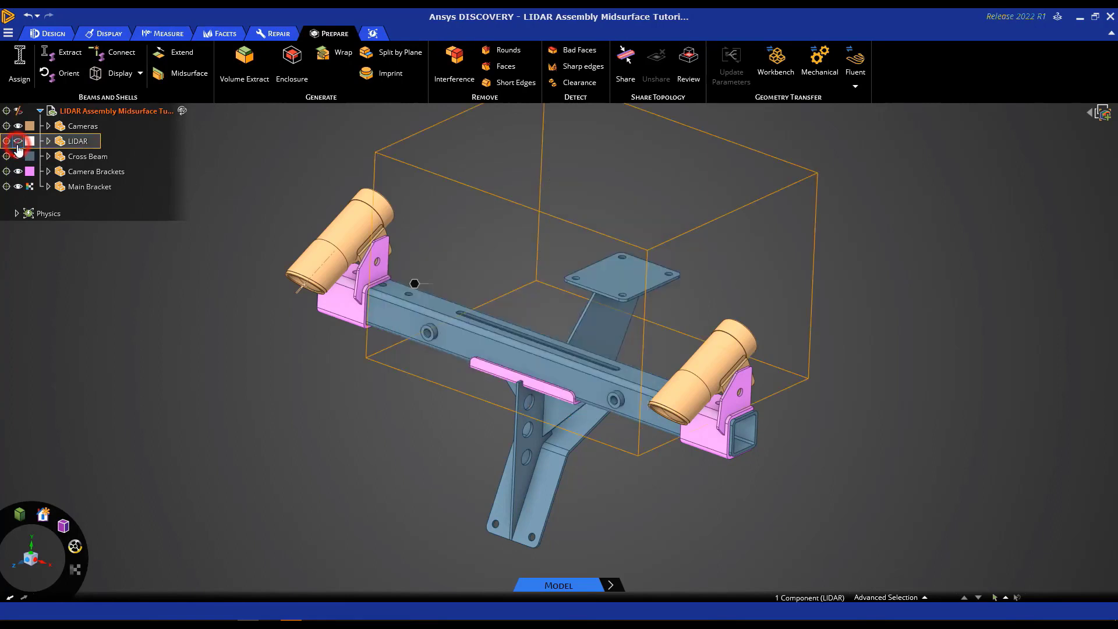
click(17, 126)
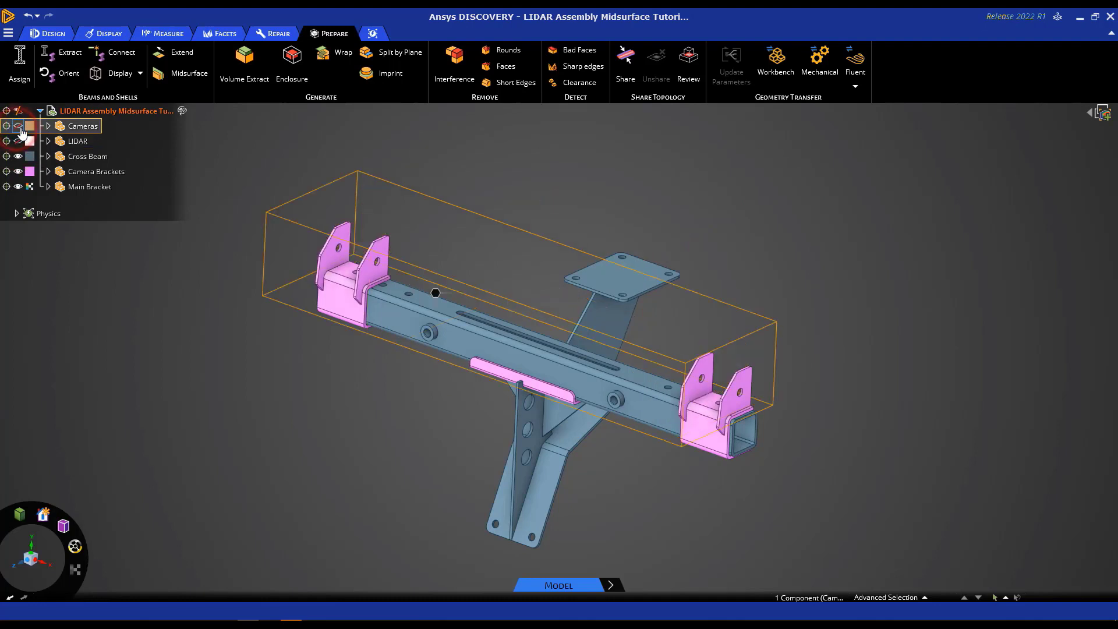
click(322, 179)
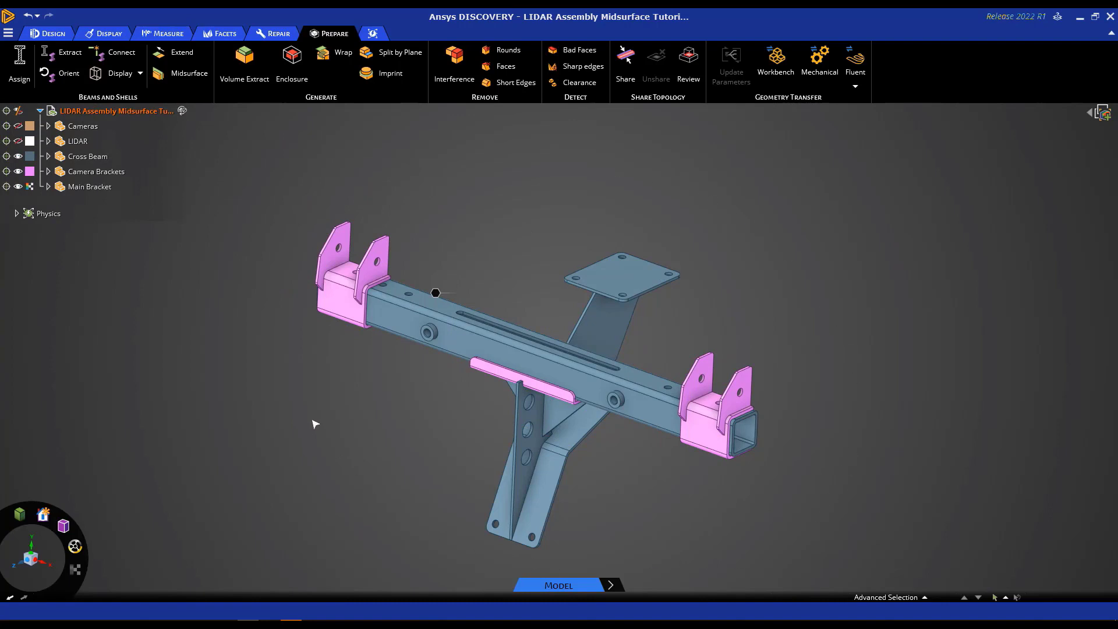
Step: Start the Midsurface tool and pick the main bracket plate's offset face pair
click(192, 77)
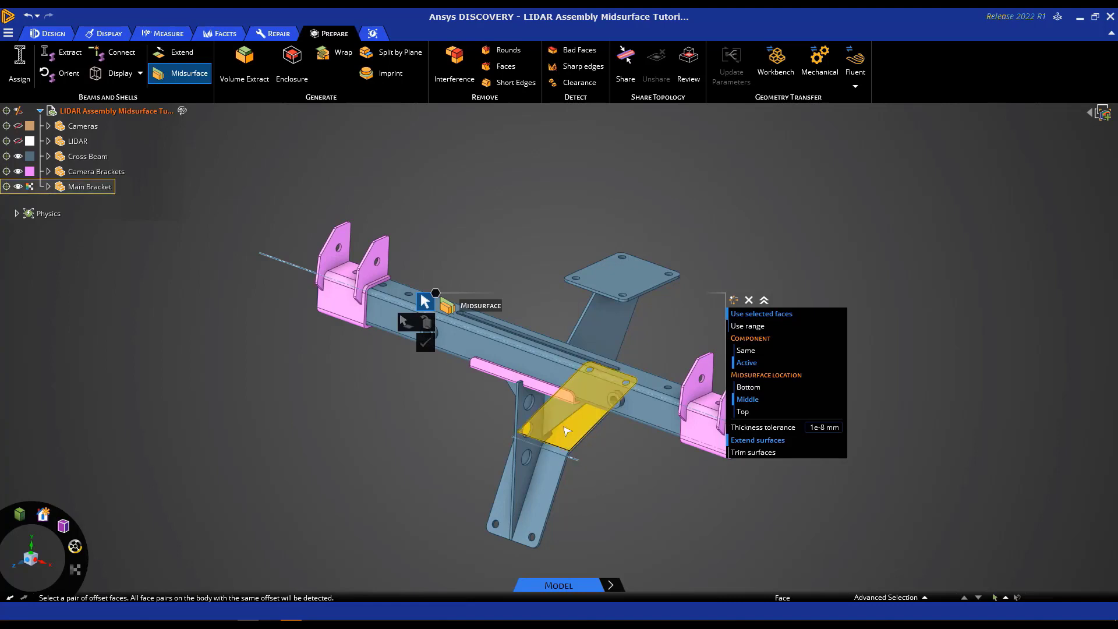
click(576, 457)
scroll(578, 460, up, 5)
click(624, 464)
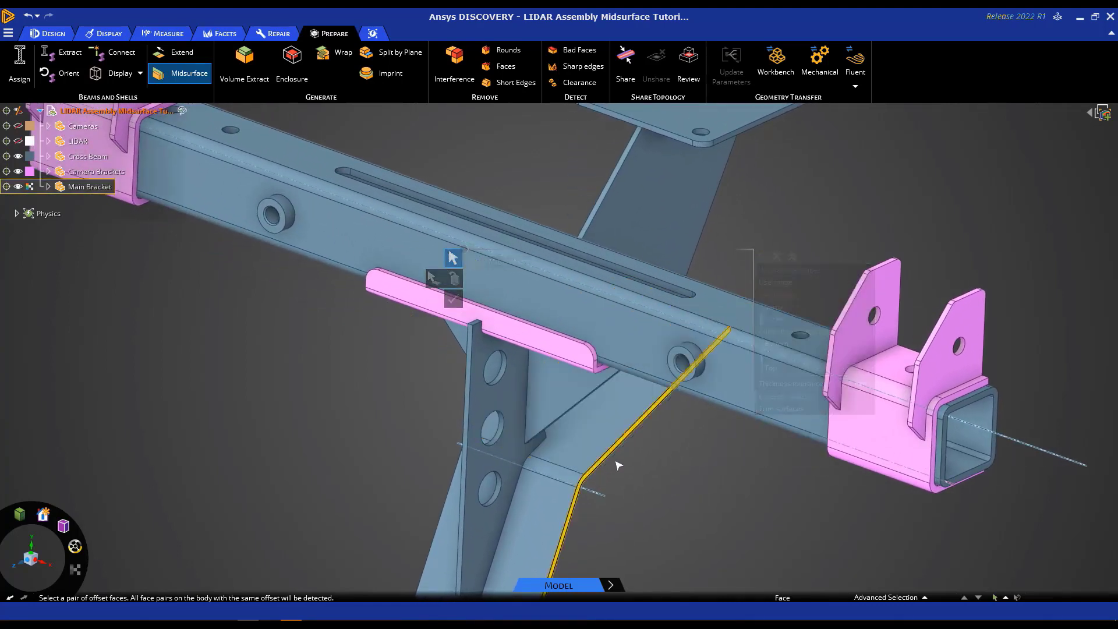
shift+middle_drag(624, 464, 693, 400)
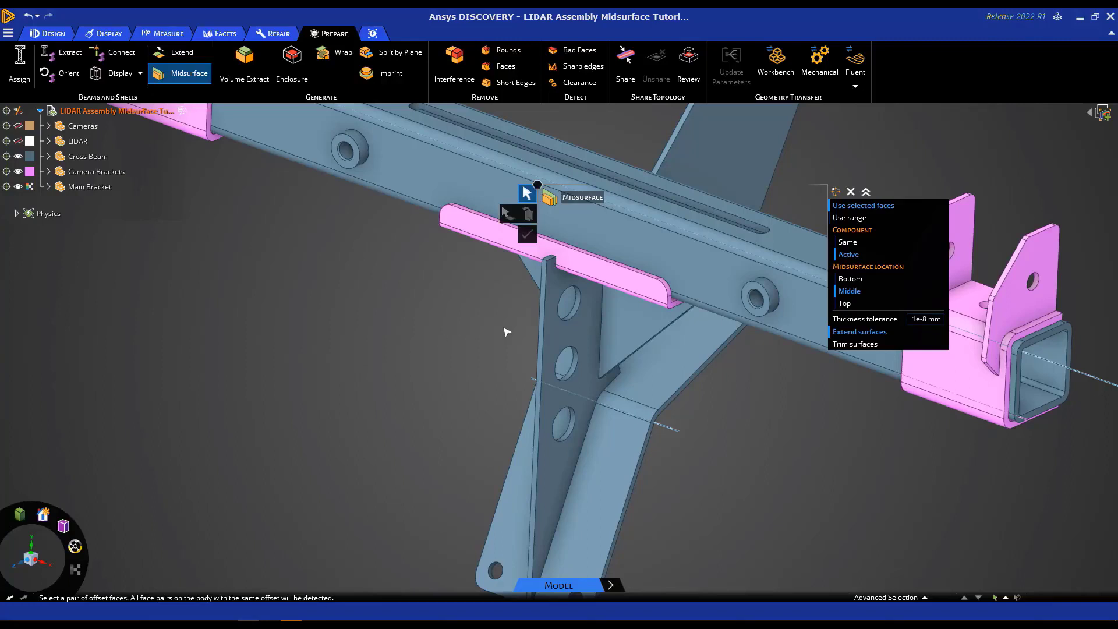
click(562, 336)
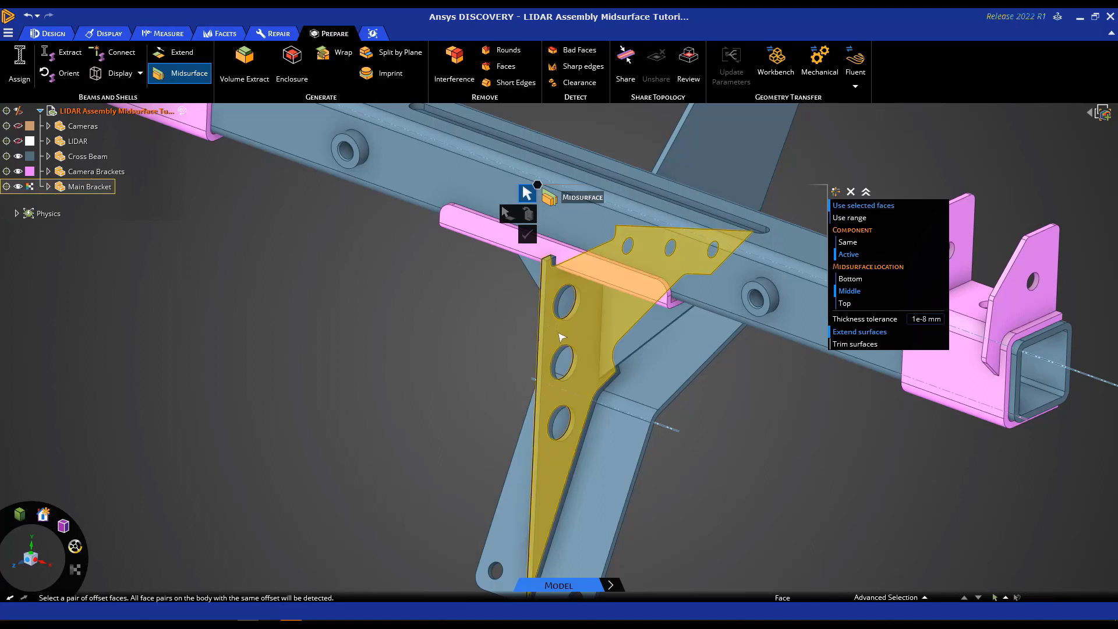
click(562, 336)
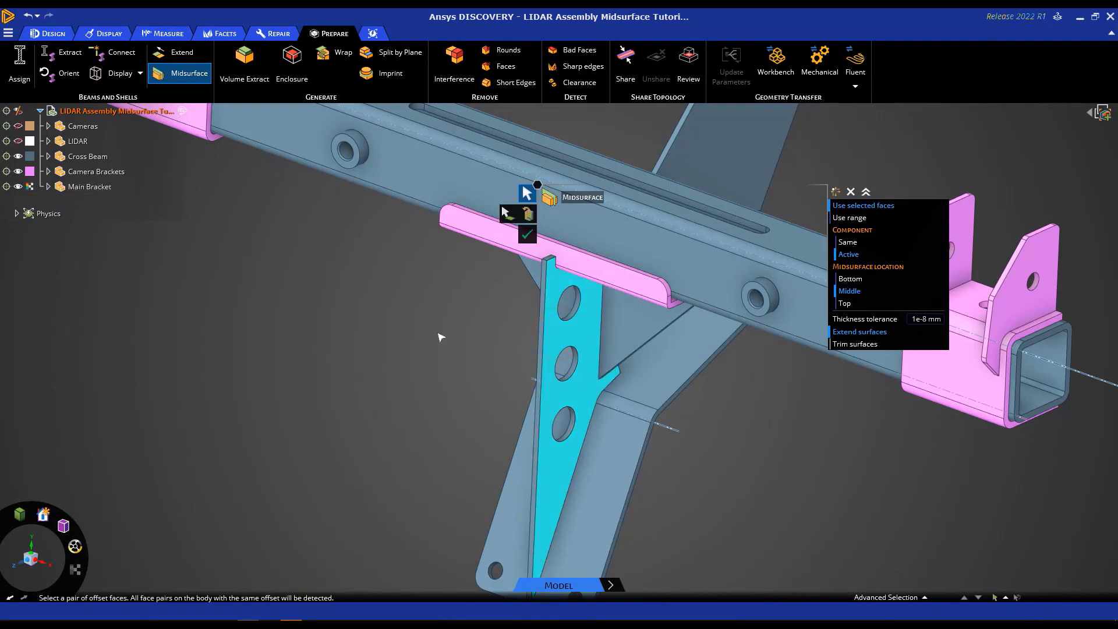
Step: Add the offset face pairs of both triangular gussets to the midsurface selection
mouse_move(459, 339)
middle_down()
mouse_move(525, 348)
mouse_move(474, 324)
middle_up()
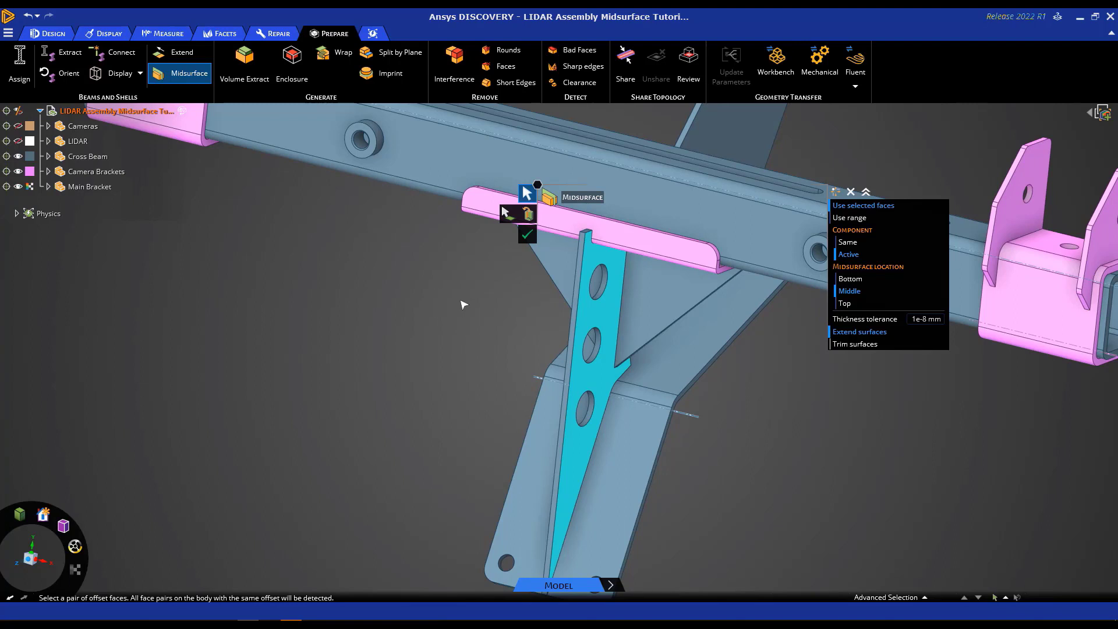
click(642, 308)
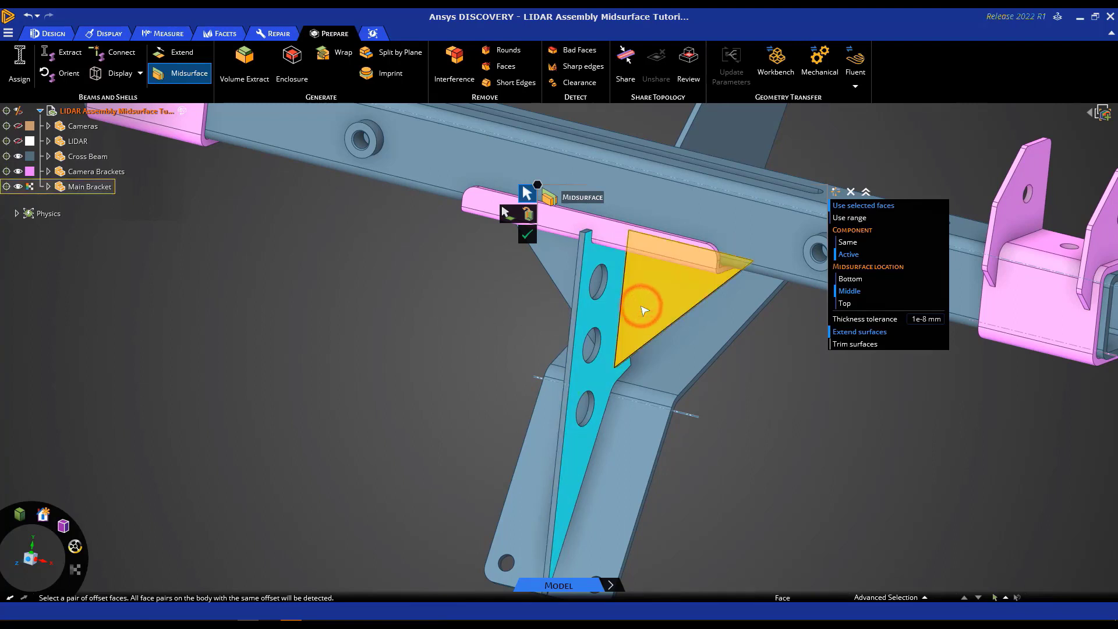
click(667, 290)
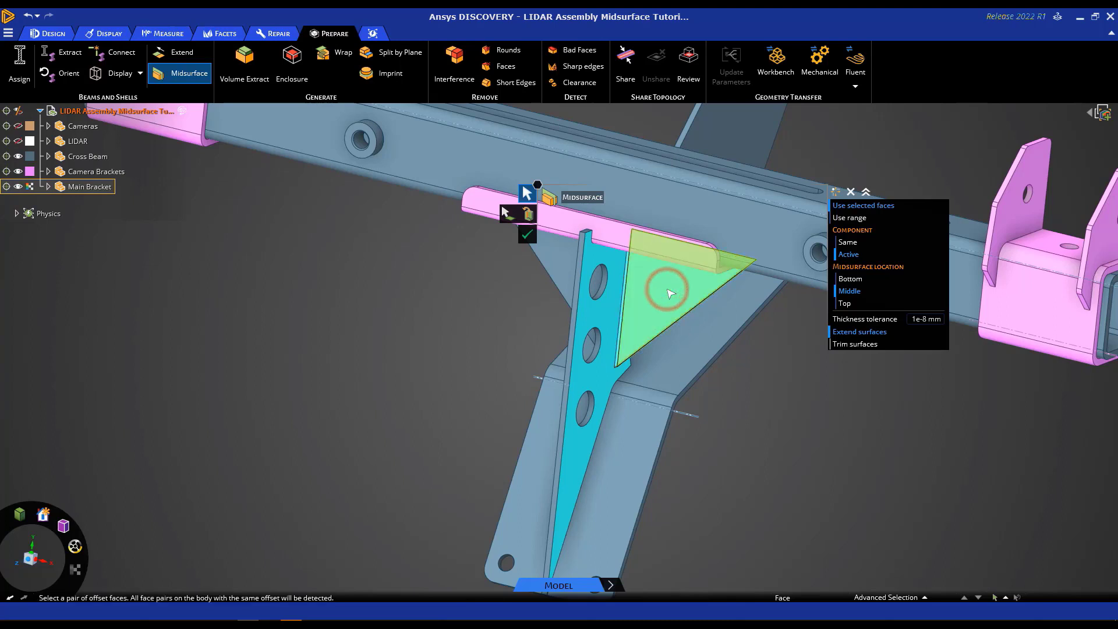
middle_drag(446, 303, 536, 314)
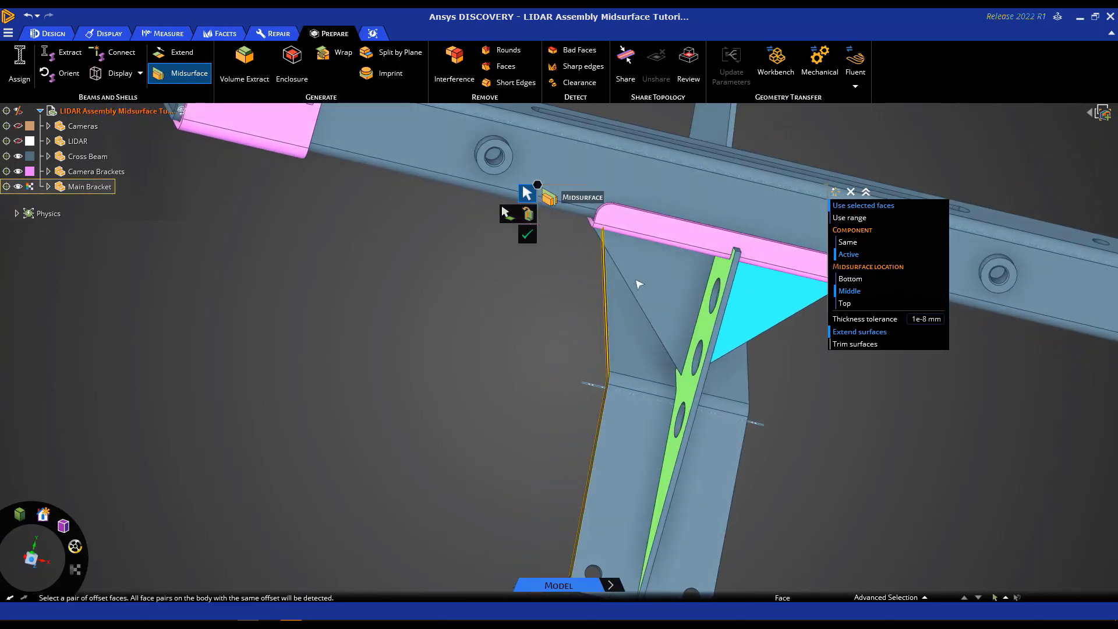
click(645, 280)
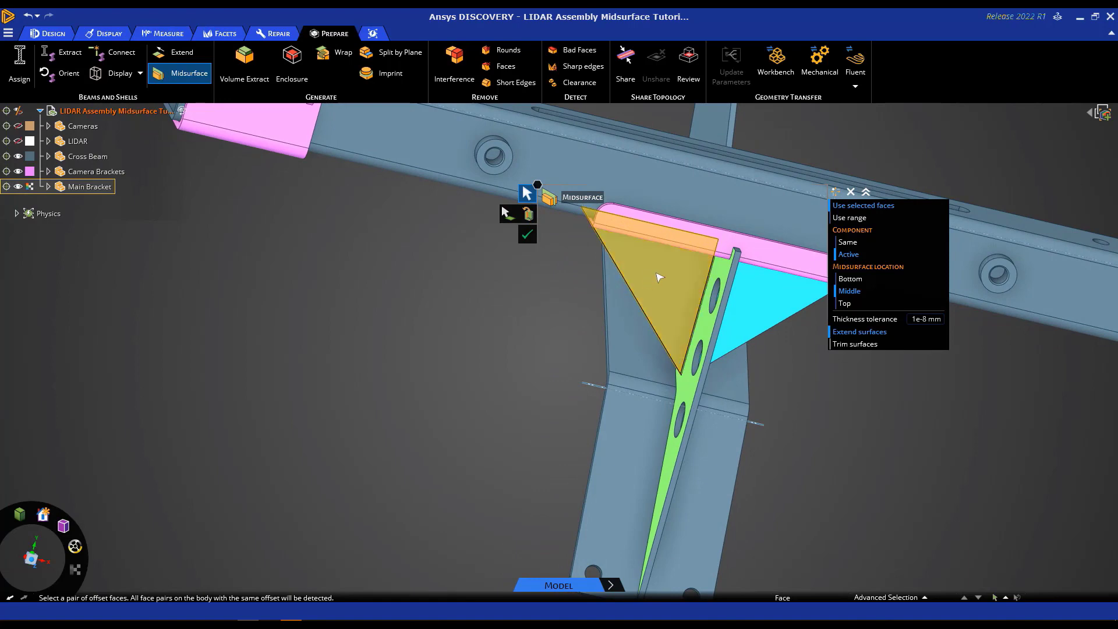
click(660, 277)
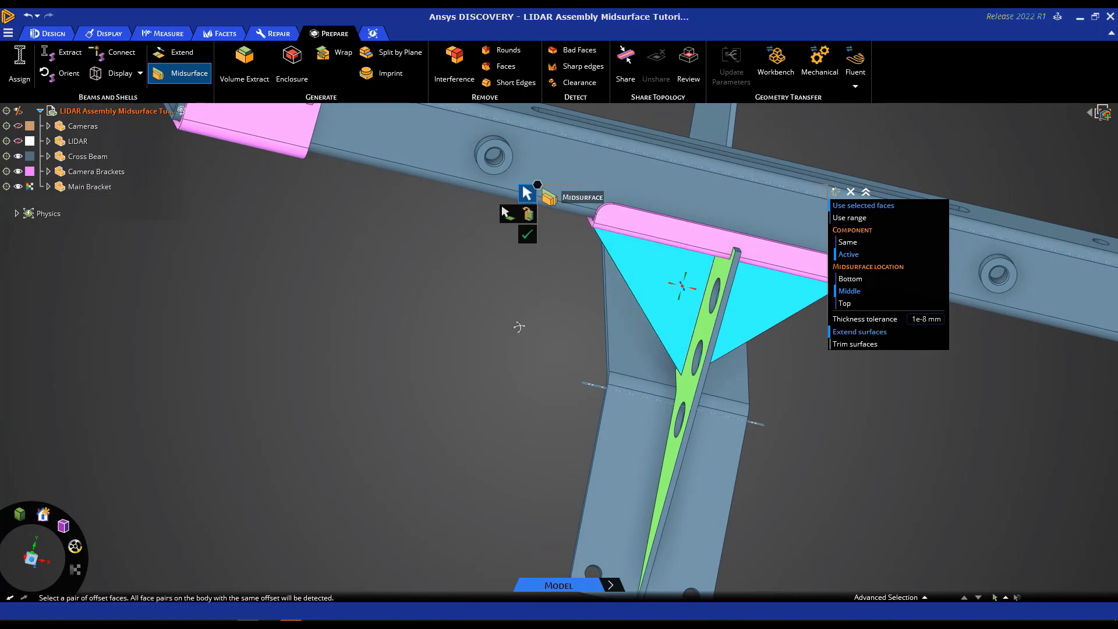
middle_drag(518, 327, 439, 317)
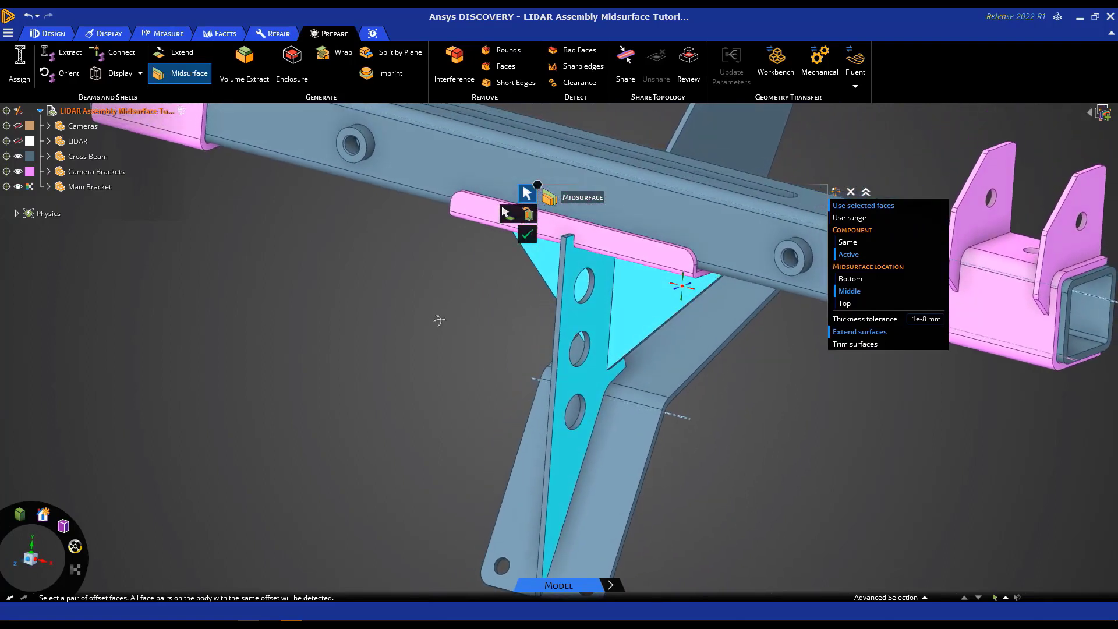
Step: Create the midsurfaces from the picked face pairs and exit the Midsurface tool
click(532, 237)
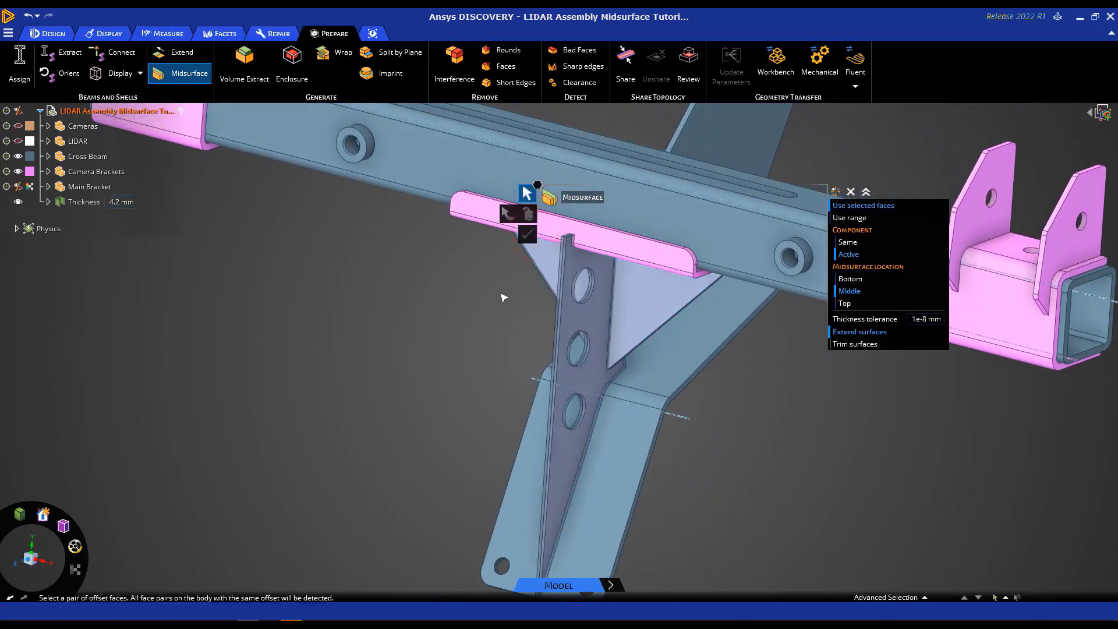
key(Escape)
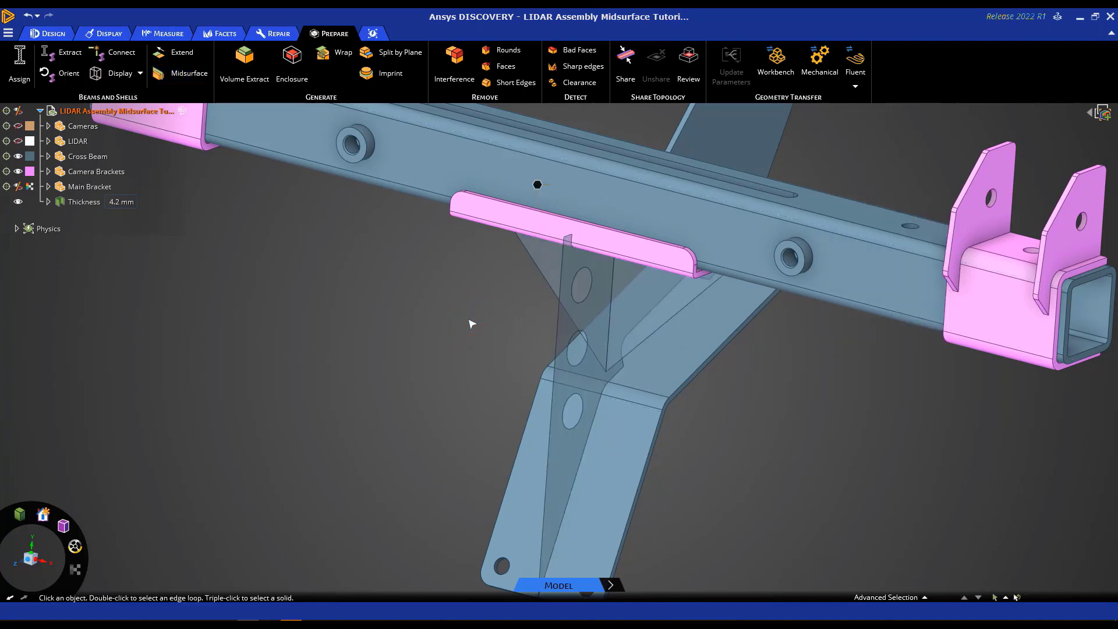
mouse_move(470, 320)
middle_down()
mouse_move(374, 287)
mouse_move(474, 290)
mouse_move(559, 309)
mouse_move(469, 320)
middle_up()
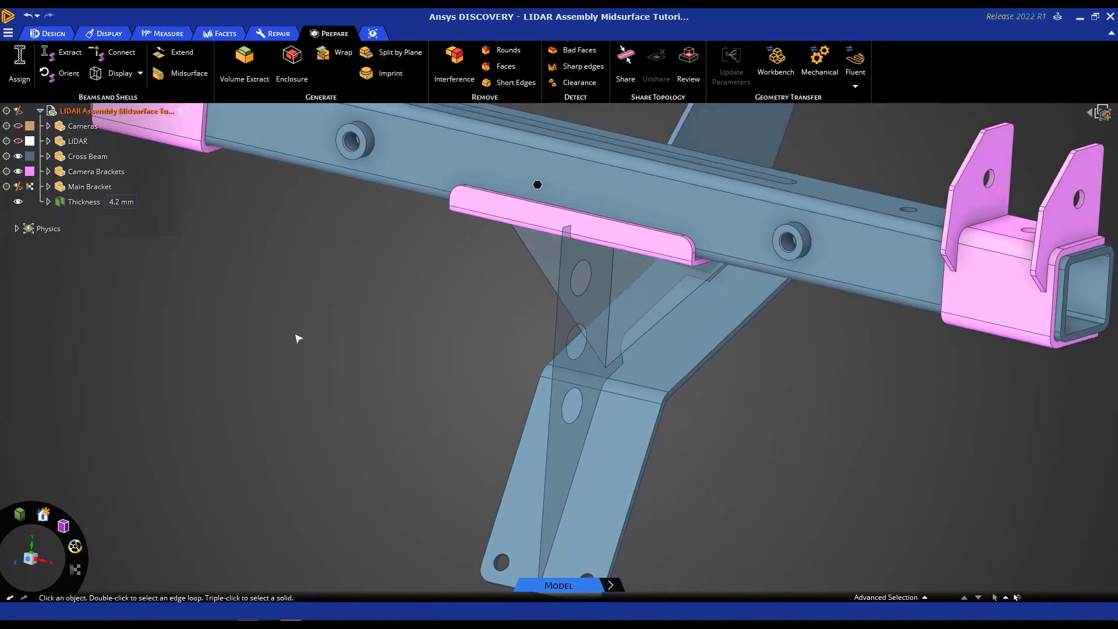
Step: Inspect Solid11, Solid1 and Solid midsurfaces in the Thickness group, confirming 4.2 mm
click(88, 202)
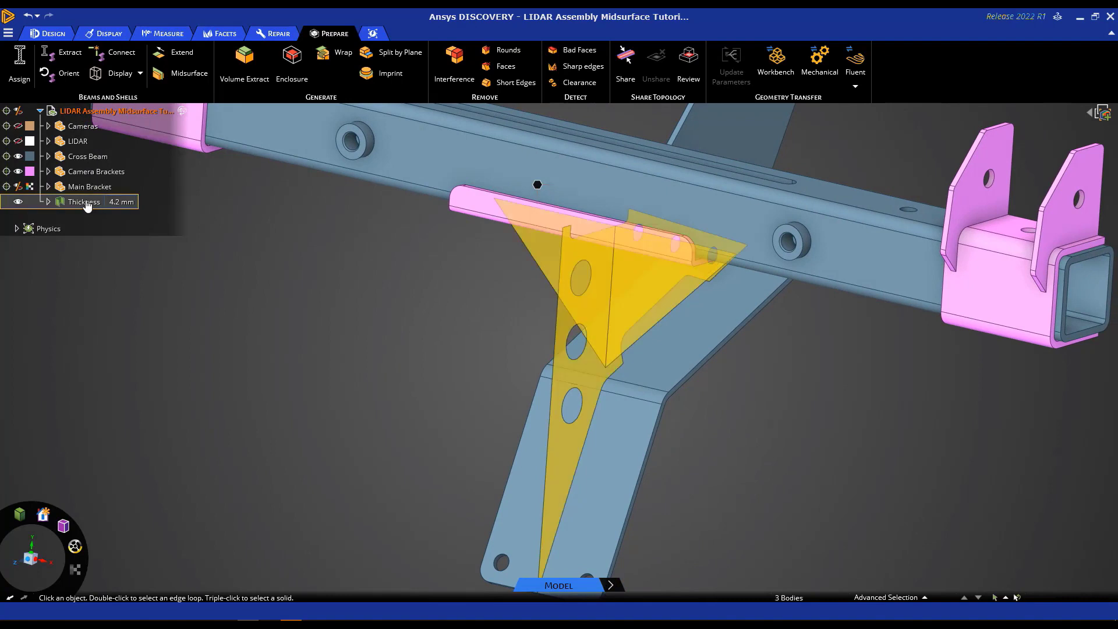
click(48, 202)
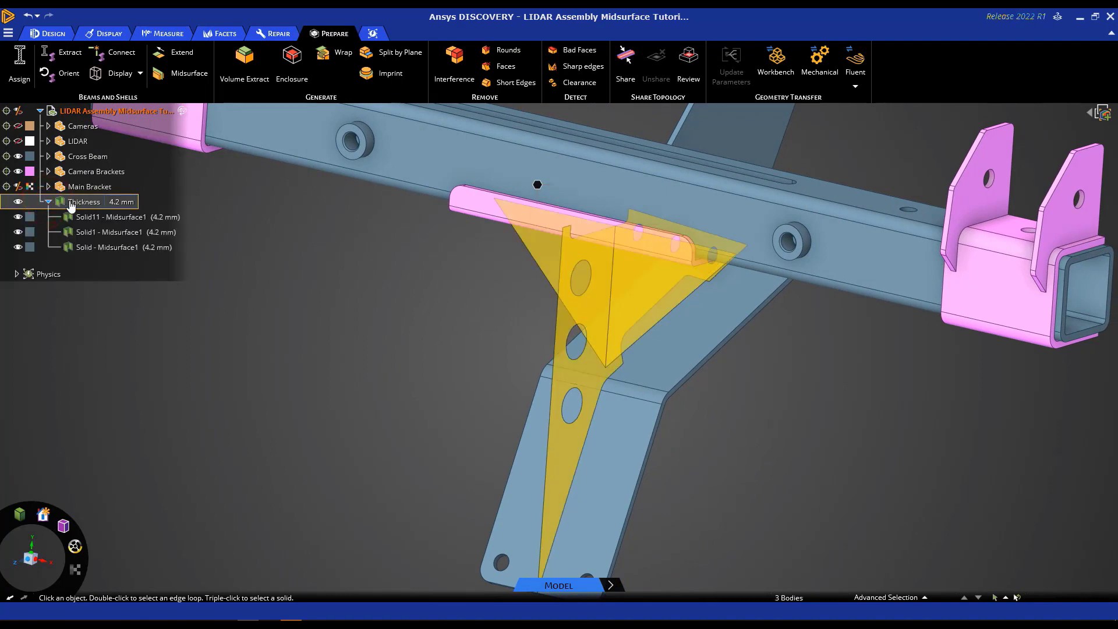
click(89, 218)
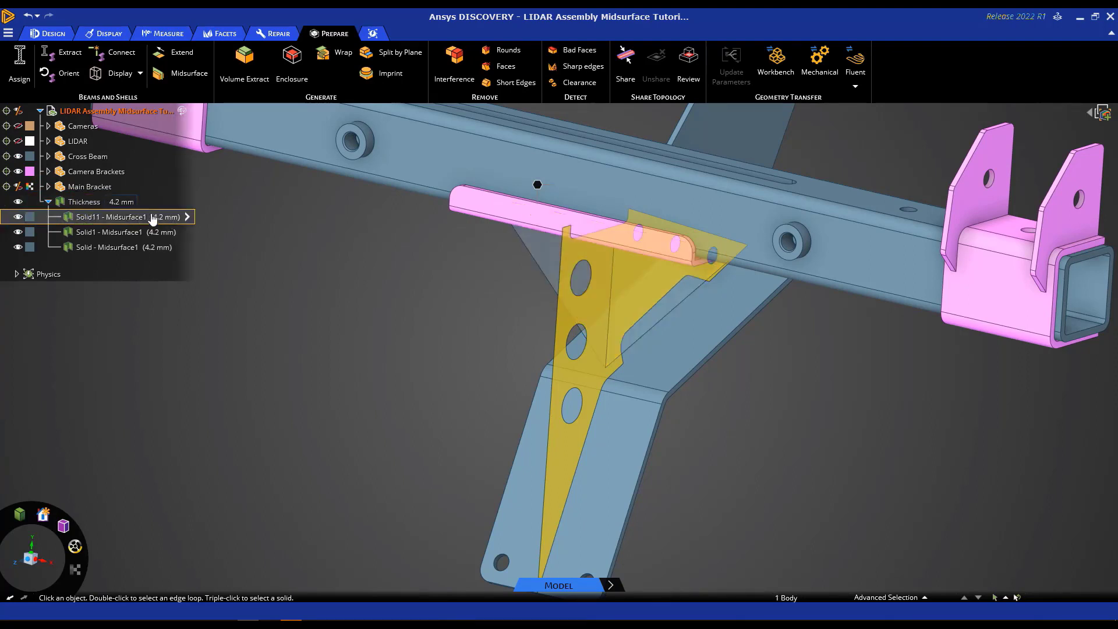
click(93, 233)
click(125, 247)
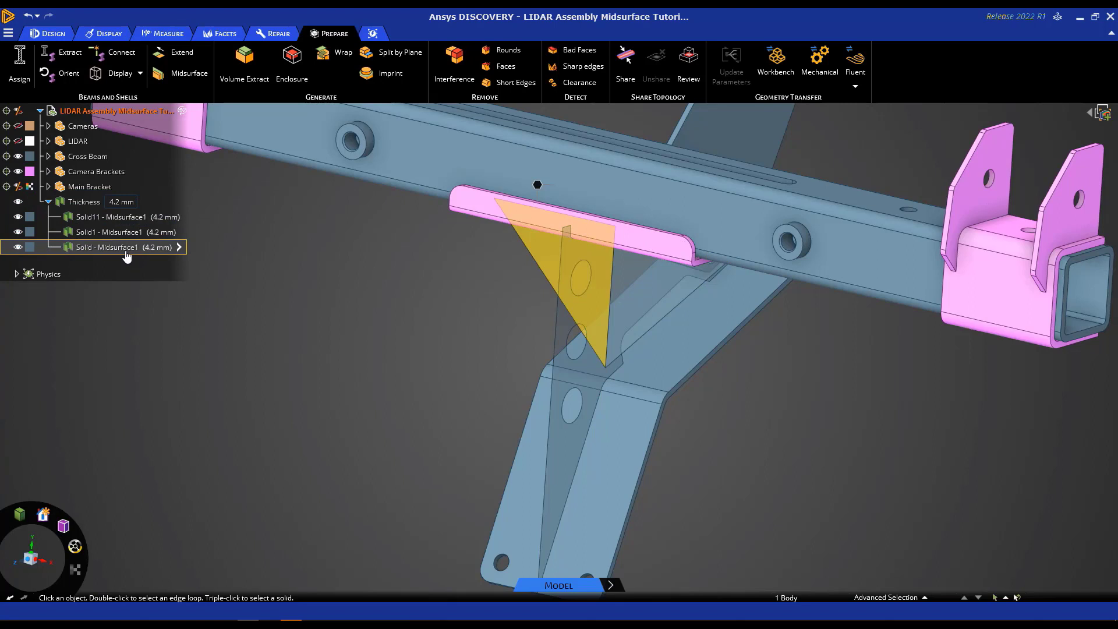
click(185, 218)
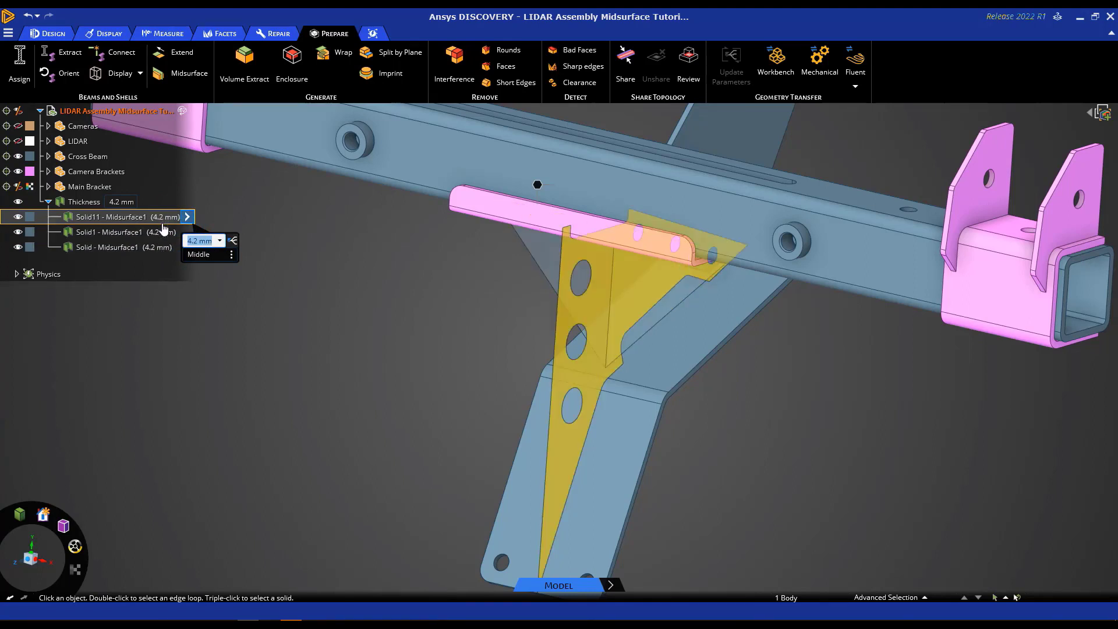
Step: Select all three midsurfaces in the 4.2 mm Thickness group and collapse the group
click(122, 202)
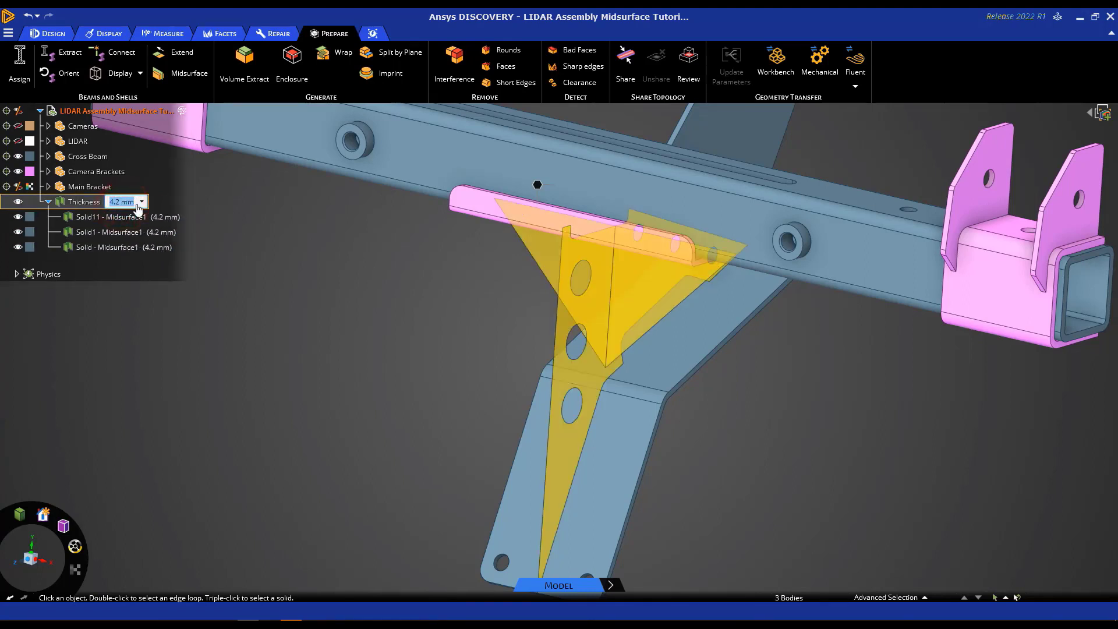
click(125, 216)
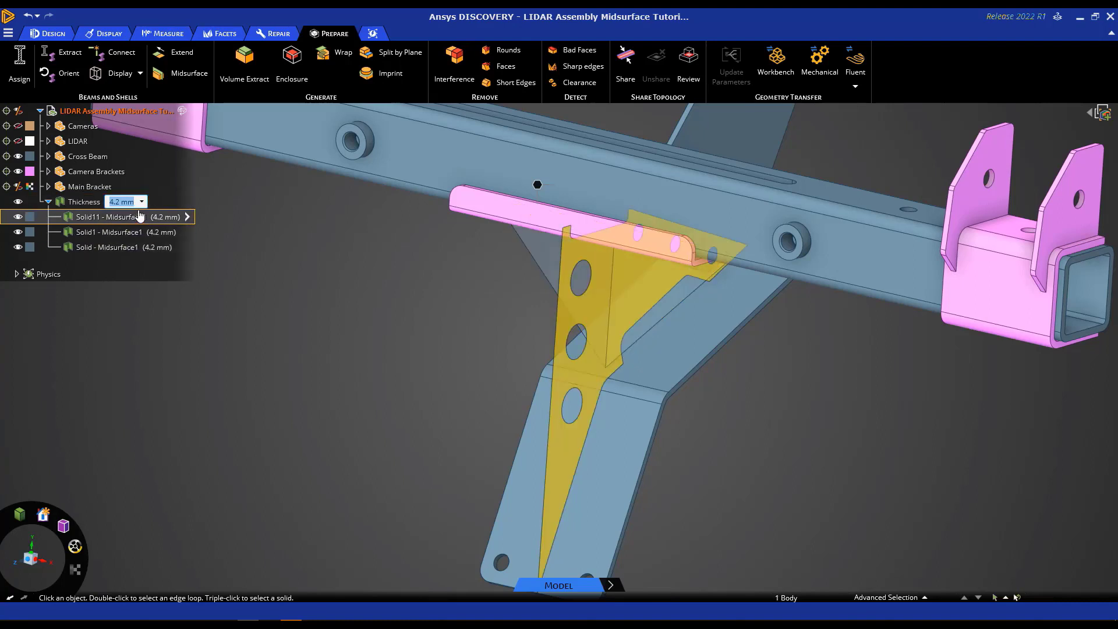
click(50, 204)
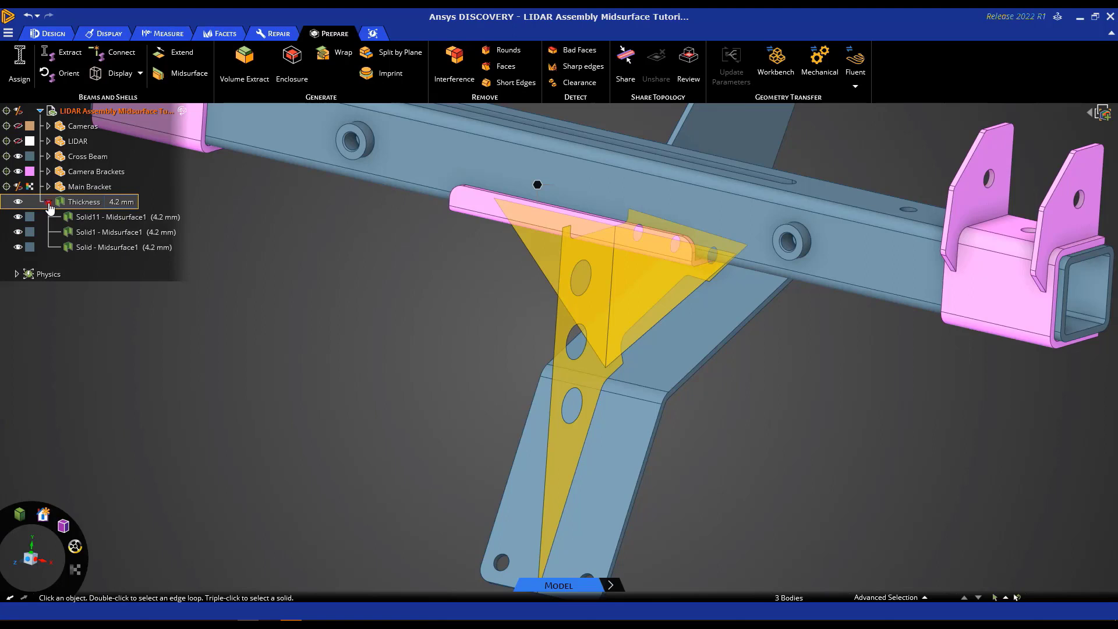
click(49, 203)
click(267, 221)
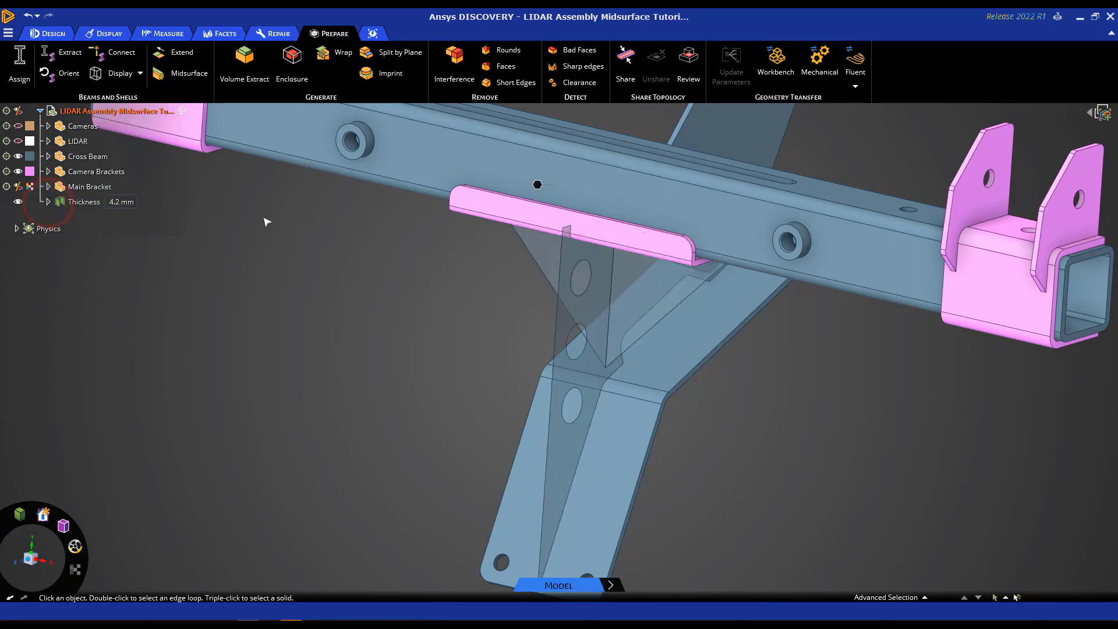
Step: Undo the Thickness midsurfaces, set new midsurfaces to the same component, and view the bracket sideways
click(31, 21)
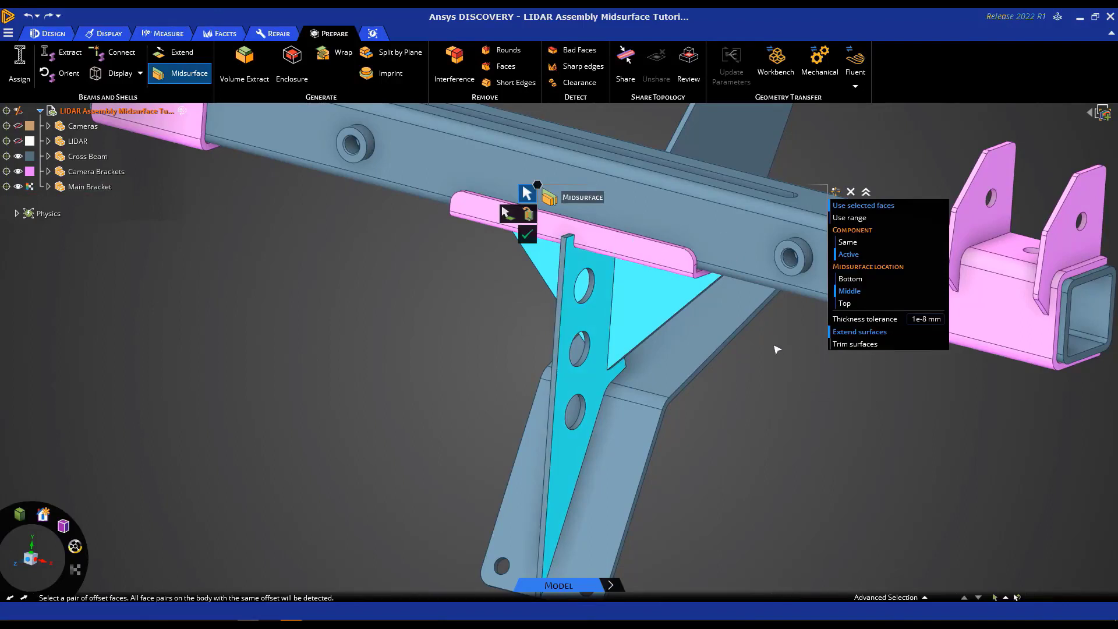
click(851, 244)
middle_drag(351, 276, 427, 326)
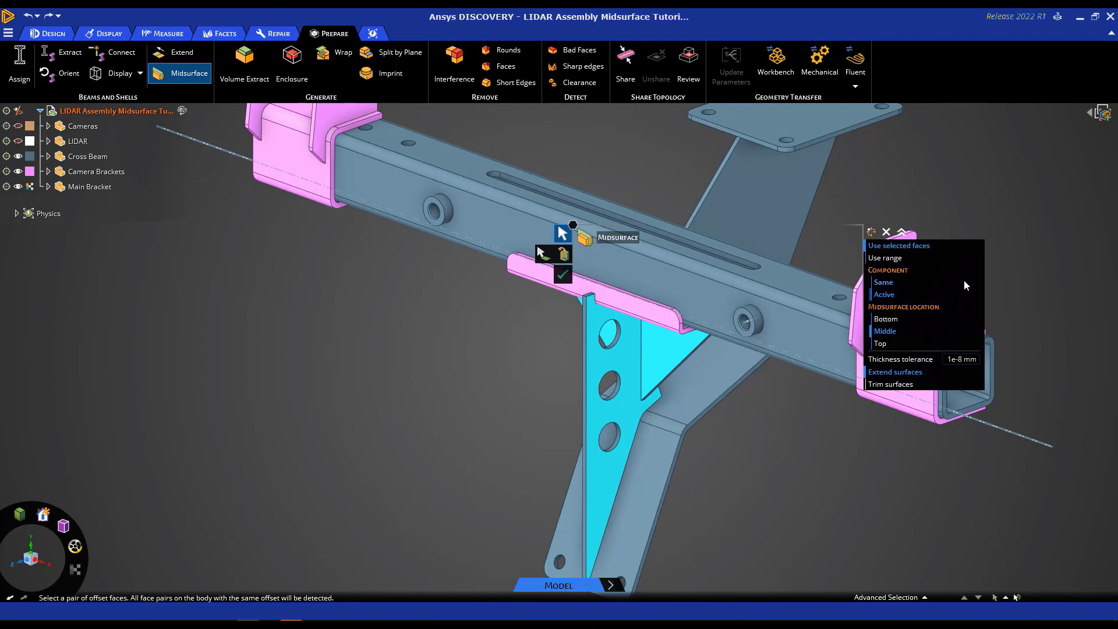
click(883, 283)
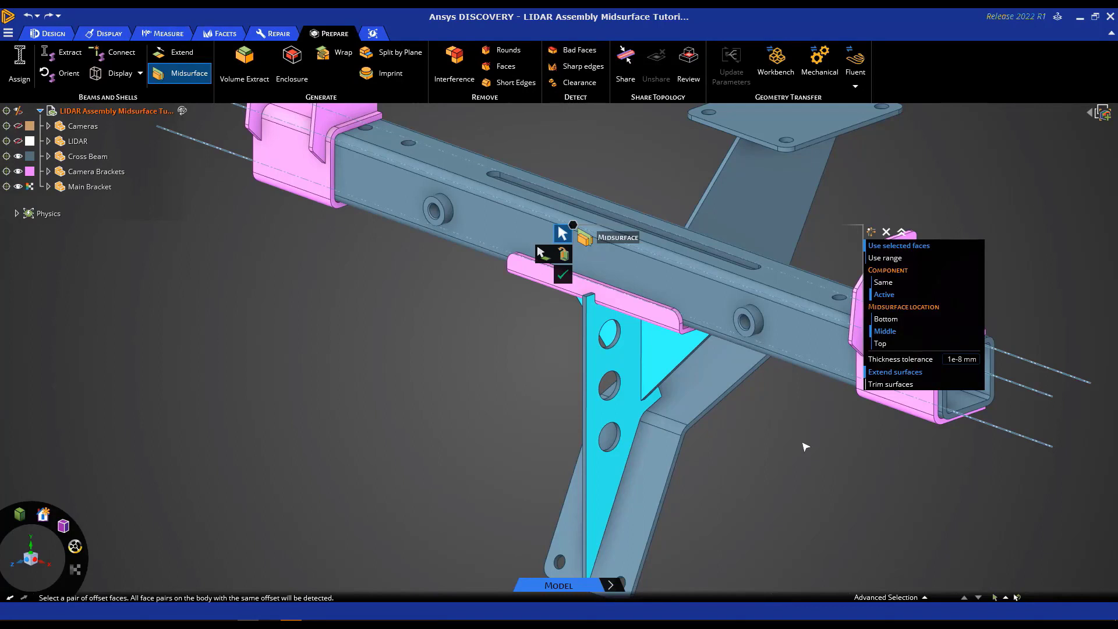
Step: Create the three bracket midsurfaces with Extend surfaces turned off
click(873, 372)
click(557, 277)
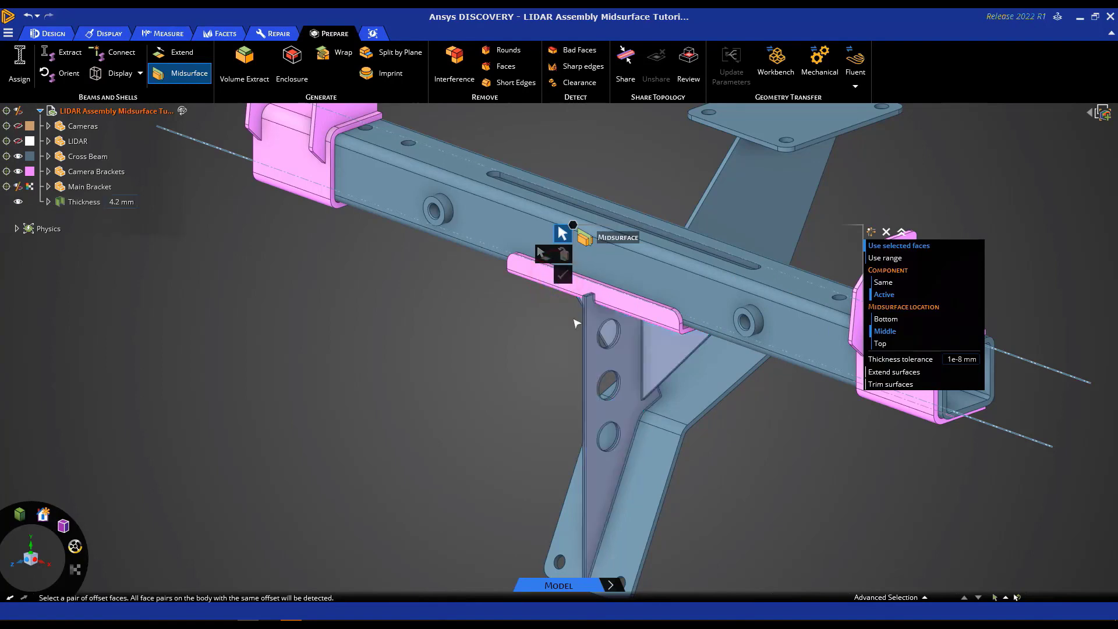
click(28, 559)
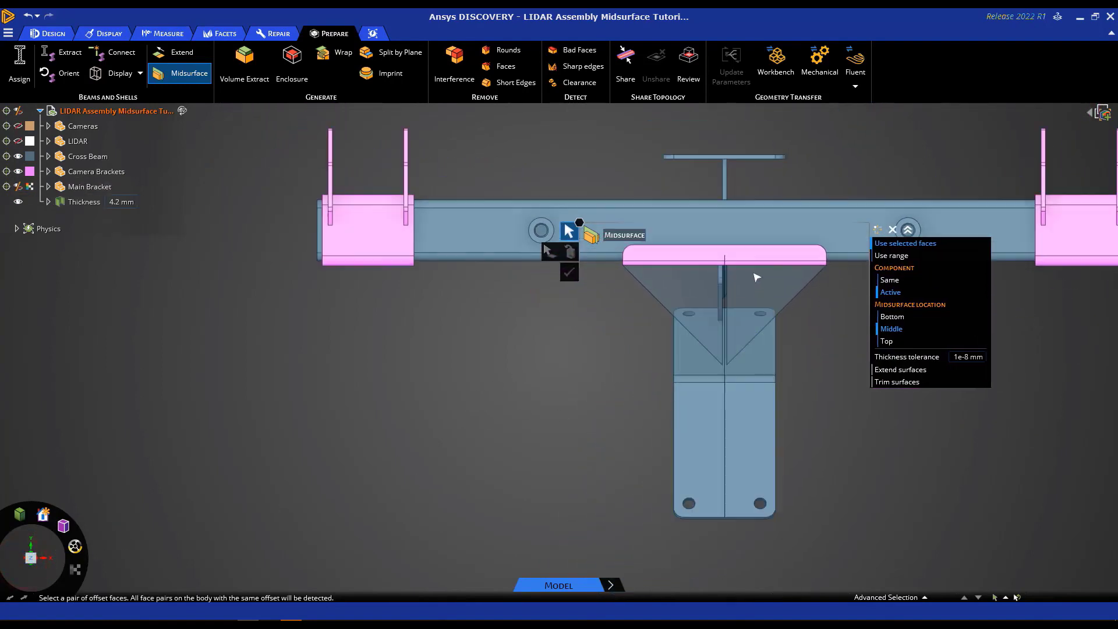
scroll(757, 325, up, 5)
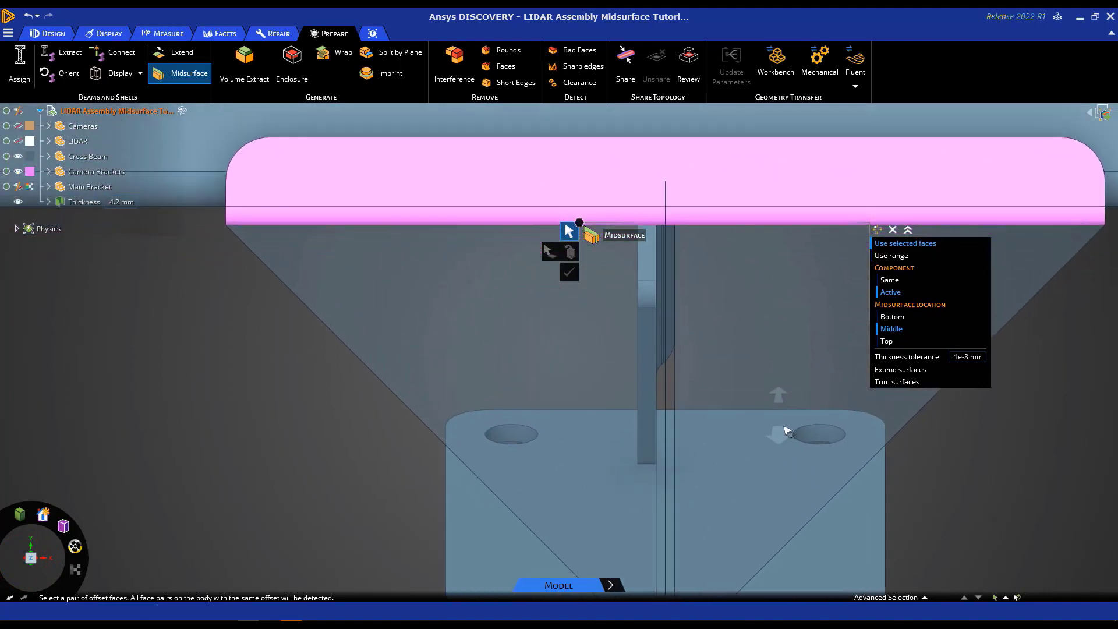
Step: Measure the 2.1 mm gap between the bracket midsurface and the plate edge
click(665, 400)
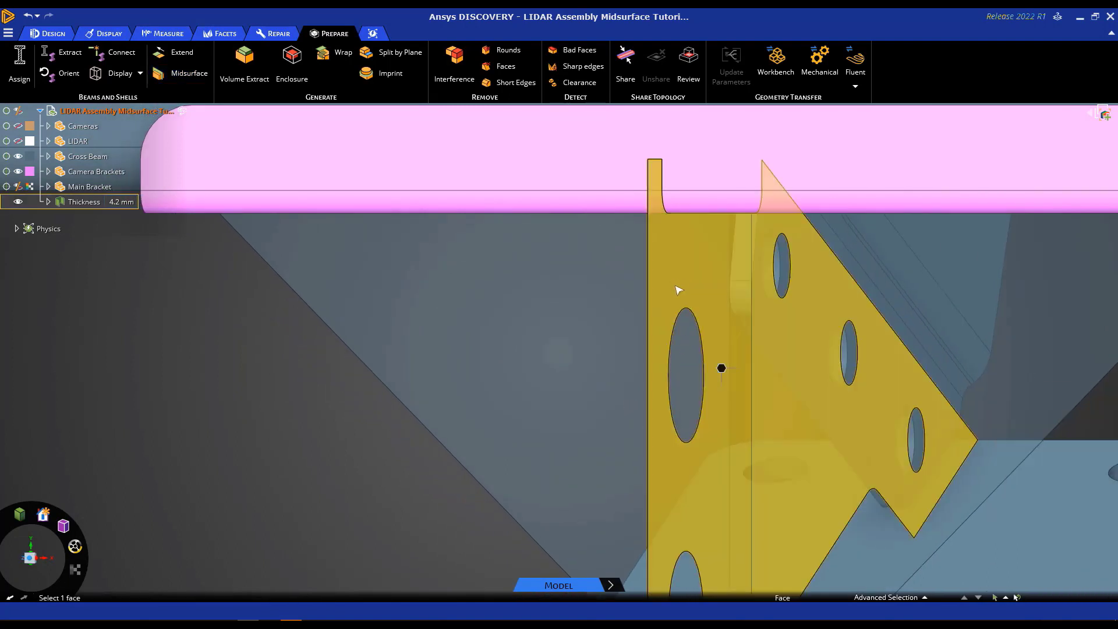
click(675, 284)
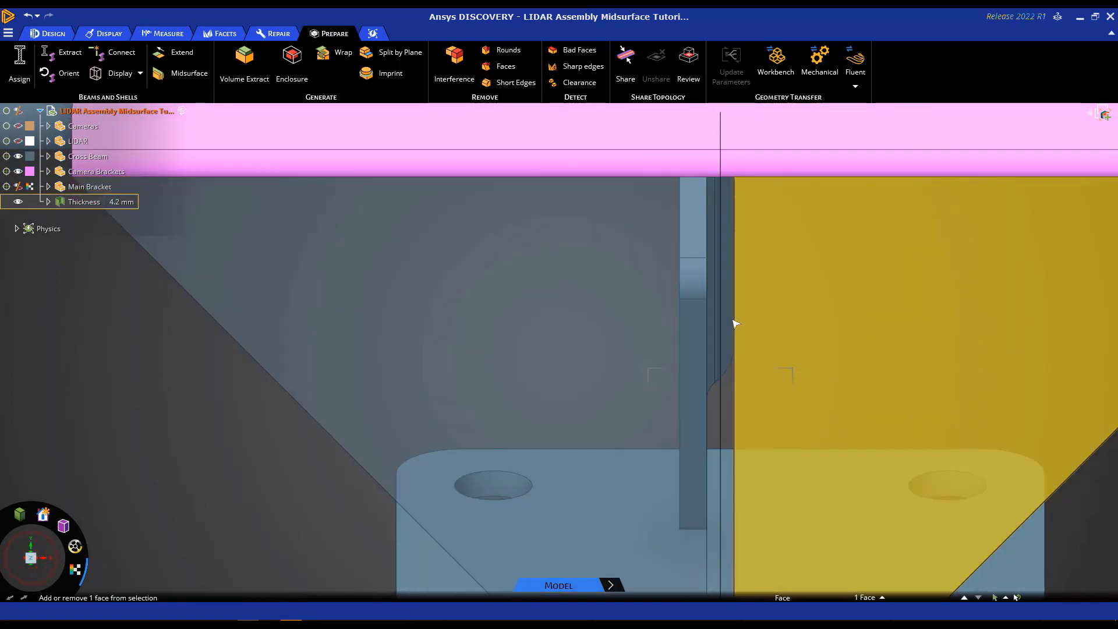
ctrl+click(732, 319)
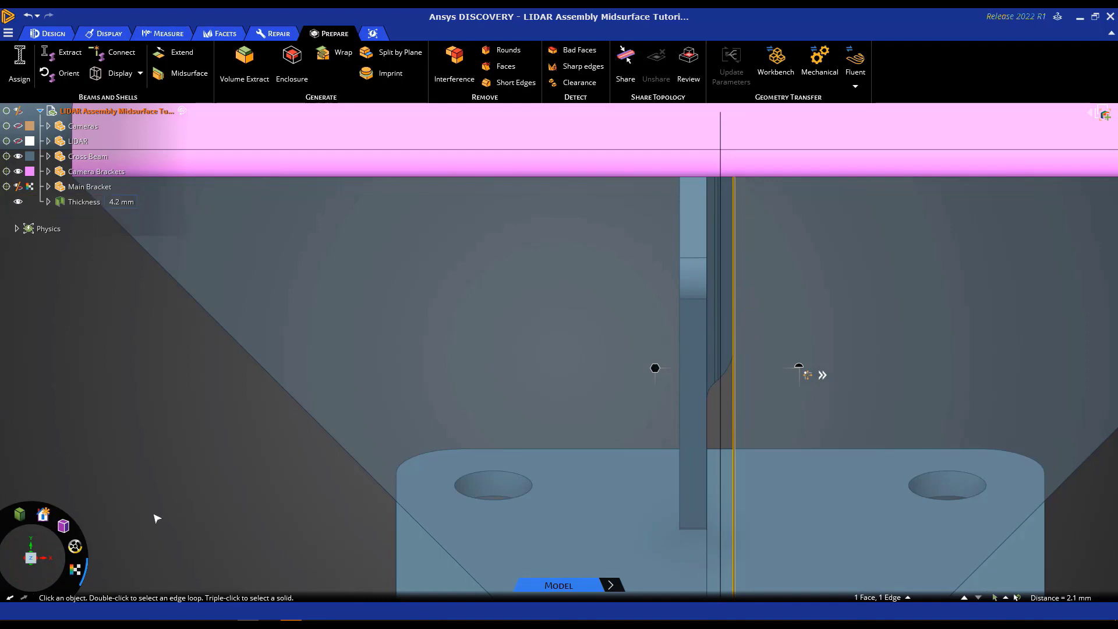
click(168, 446)
Step: Clear the measurement, reframe the whole assembly and select it
key(h)
shift+middle_drag(550, 279, 572, 440)
shift+middle_drag(789, 182, 636, 479)
click(105, 110)
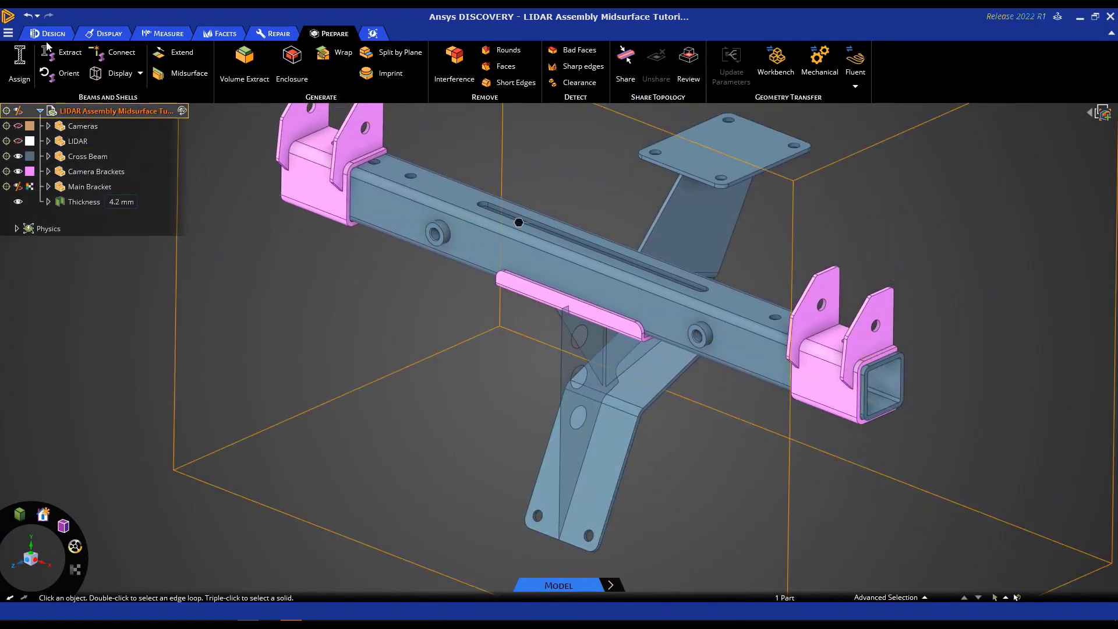
Step: Undo the unextended midsurfaces and re-enable Extend surfaces in the Midsurface options
click(28, 16)
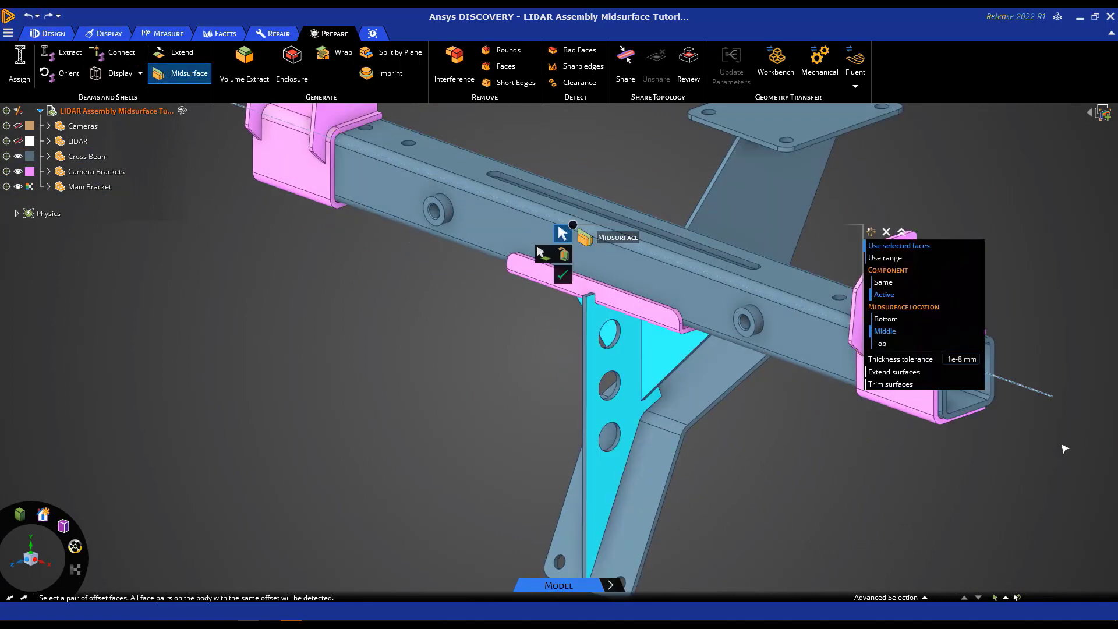
click(912, 376)
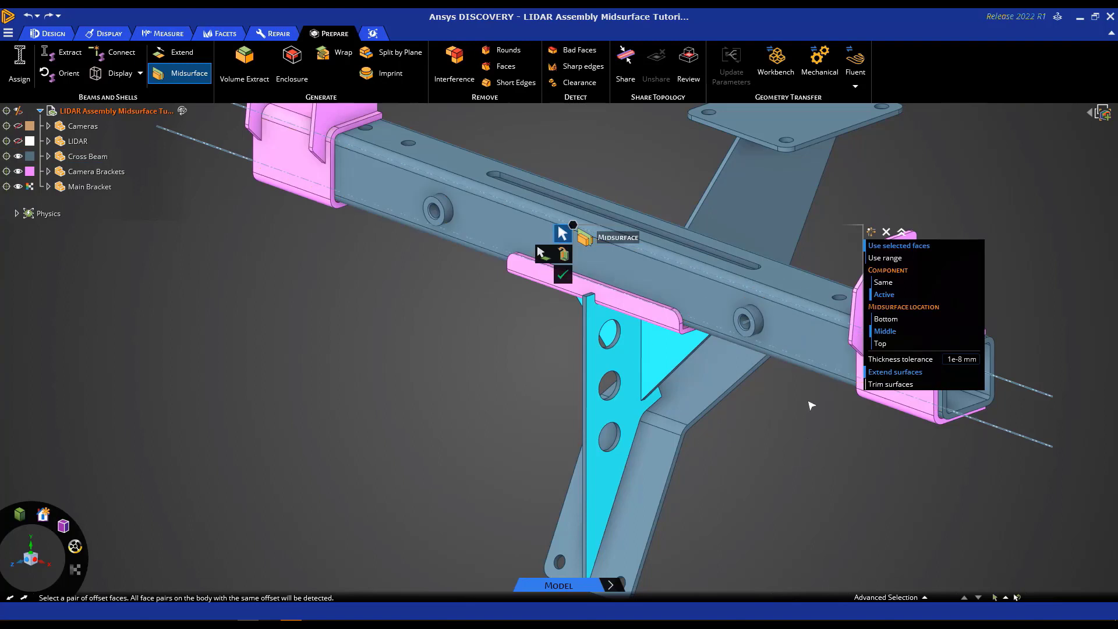
Step: Switch midsurface detection to Use range with minimum thickness 0 and maximum 8 mm
click(894, 262)
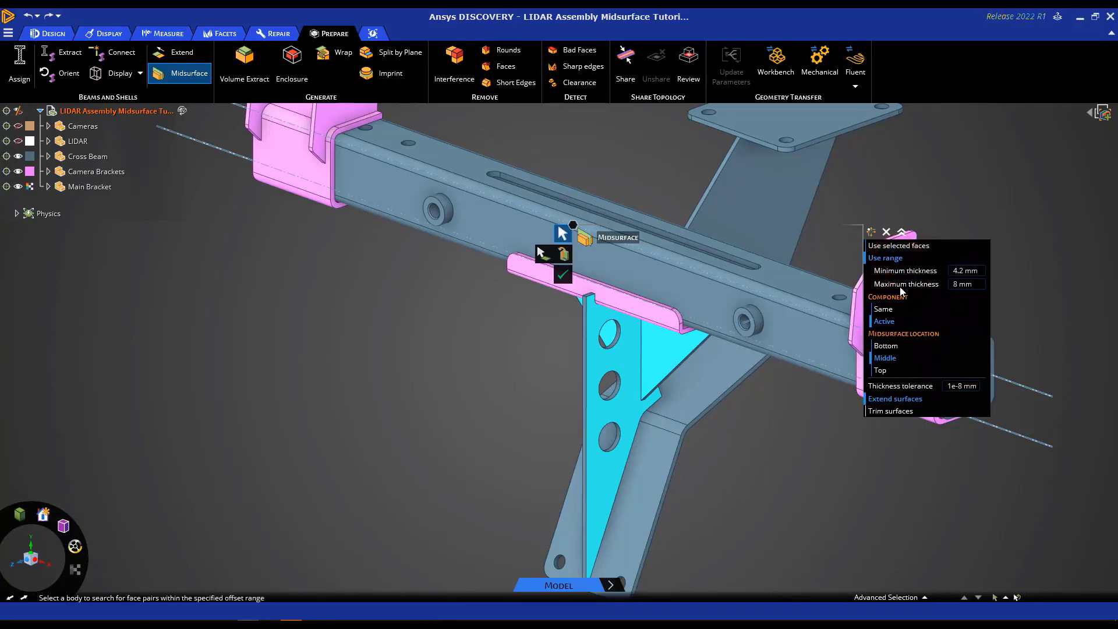
click(960, 270)
text(0)
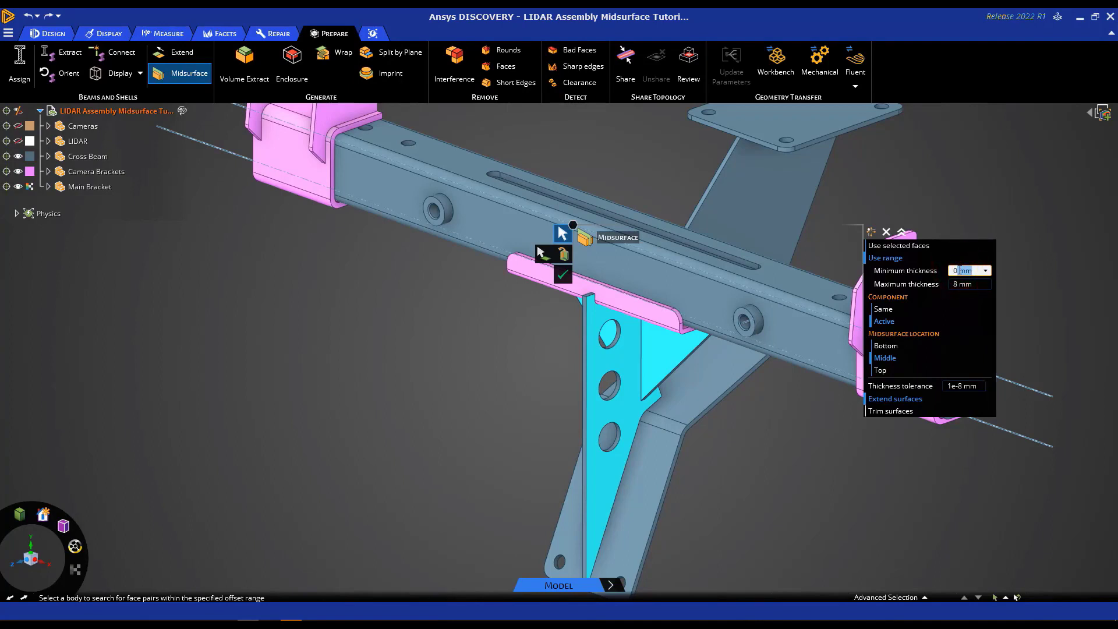
click(961, 284)
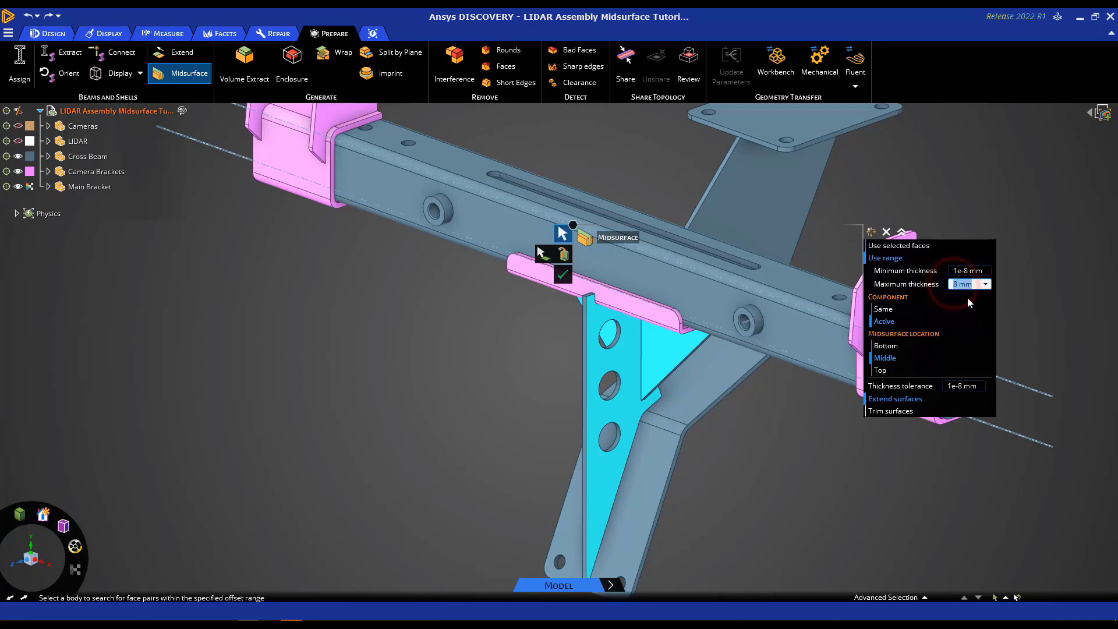
scroll(652, 306, down, 4)
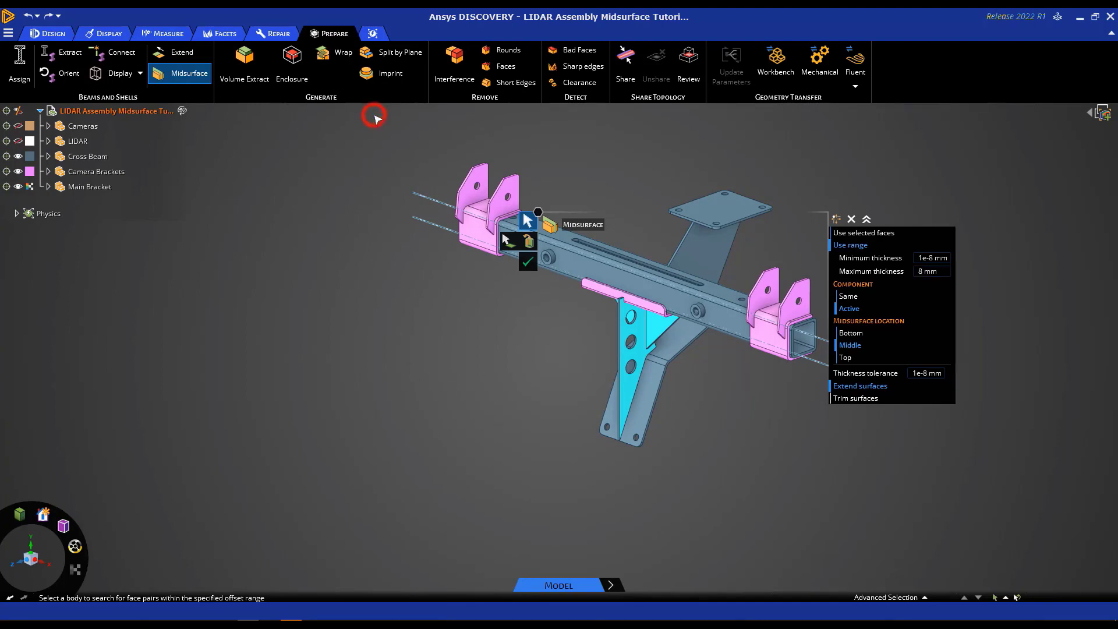
Step: Window-select the whole assembly and complete midsurface creation for all 14 bodies
drag(374, 116, 926, 513)
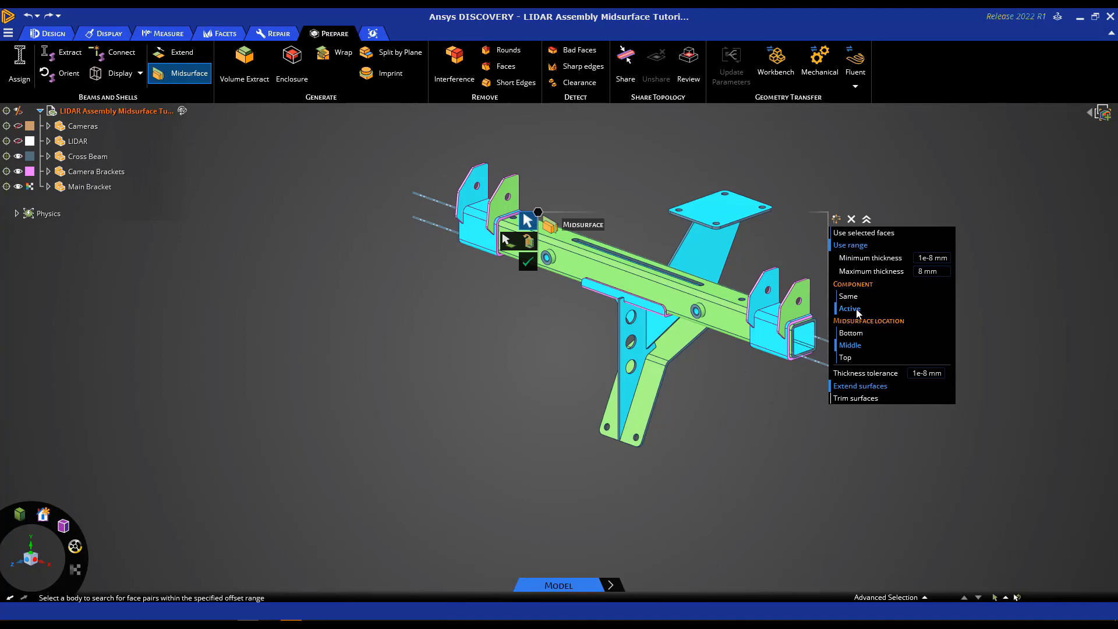
click(88, 187)
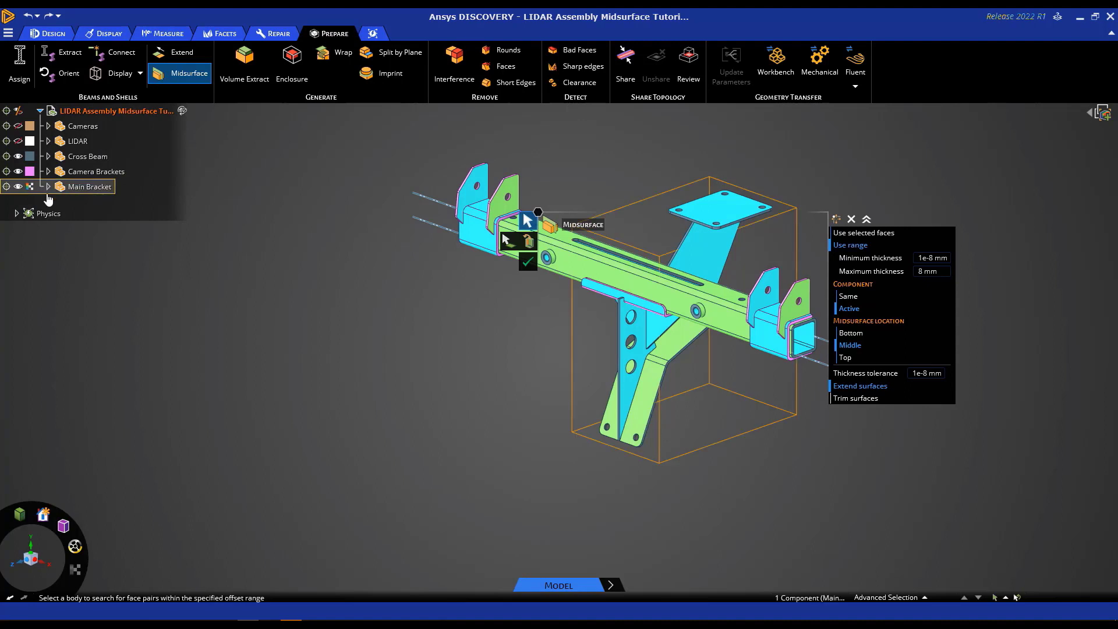
click(62, 208)
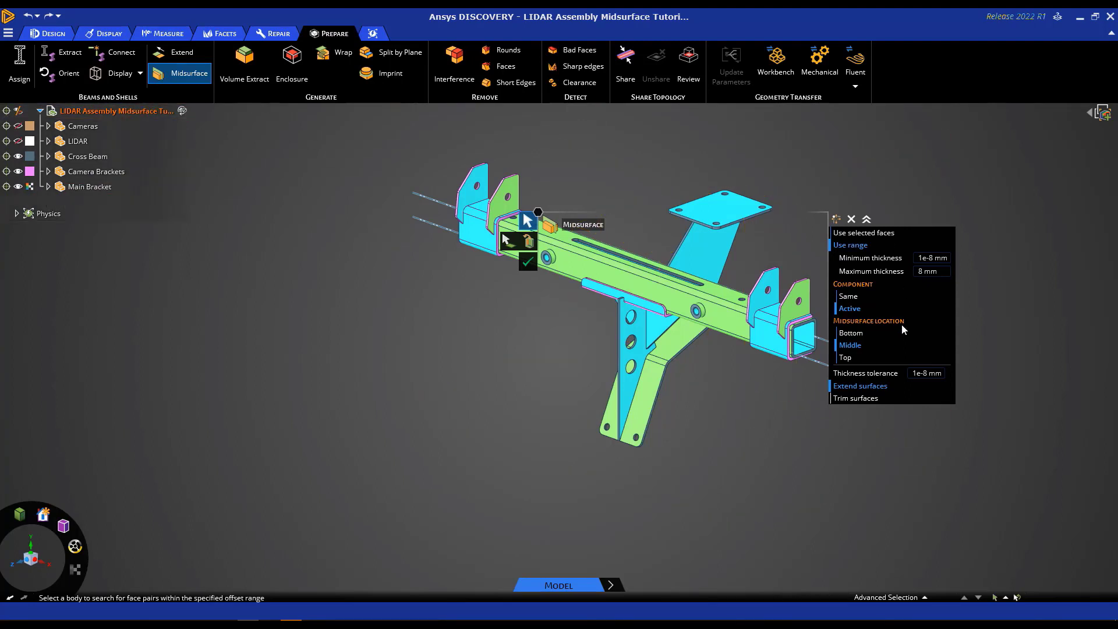
click(527, 262)
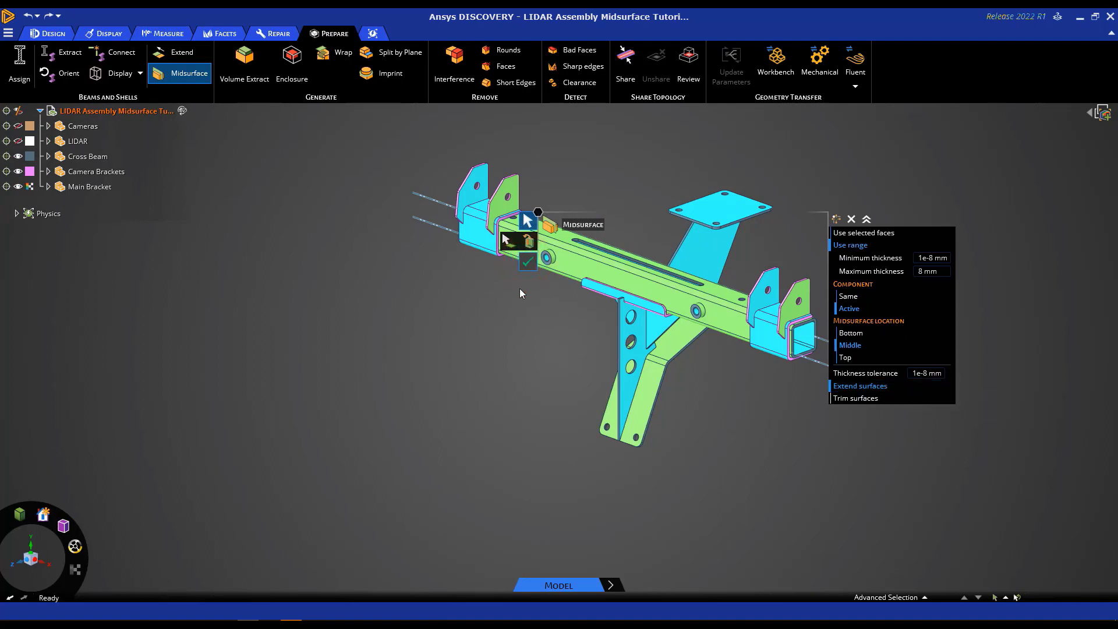
Step: Orbit to inspect the new midsurfaces, then select every body in the Midsurfaces group
click(480, 329)
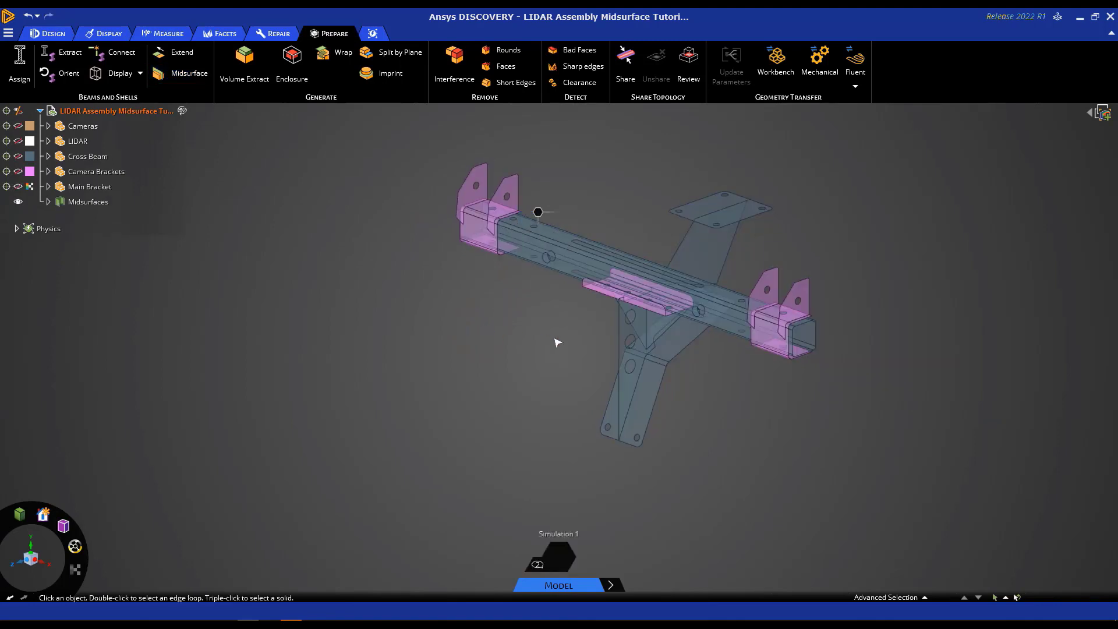
middle_drag(557, 340, 581, 318)
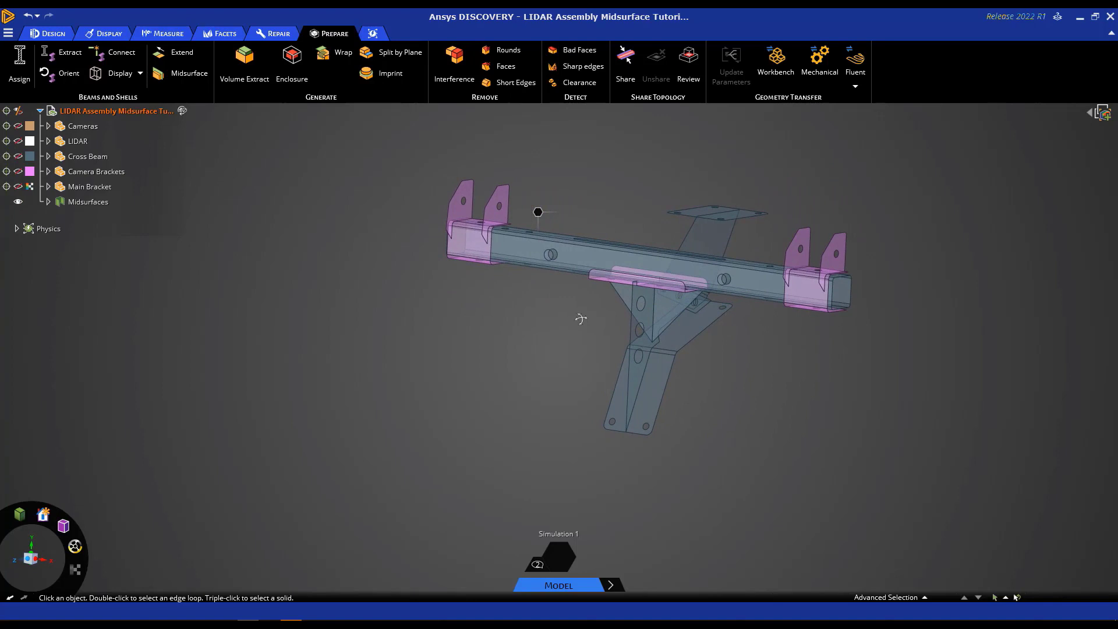
click(91, 204)
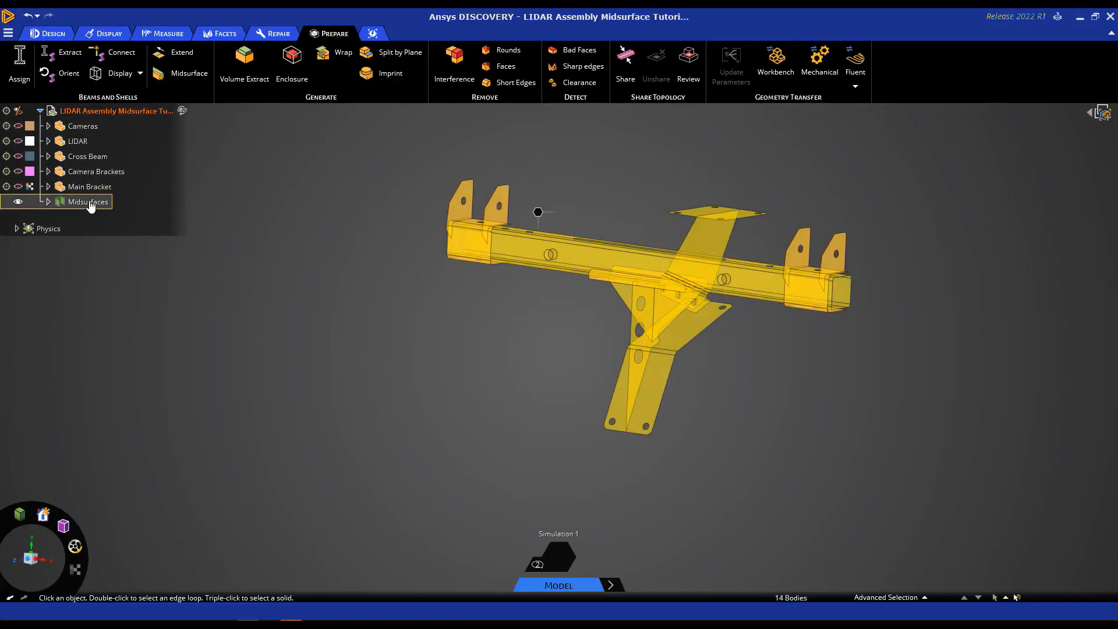
key(Escape)
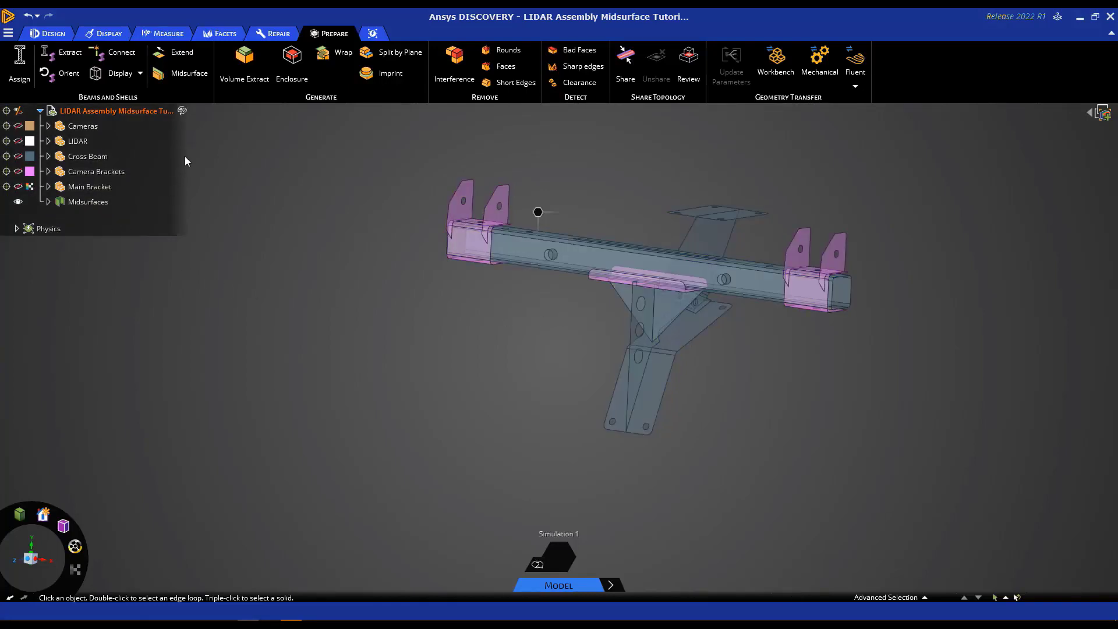
click(54, 203)
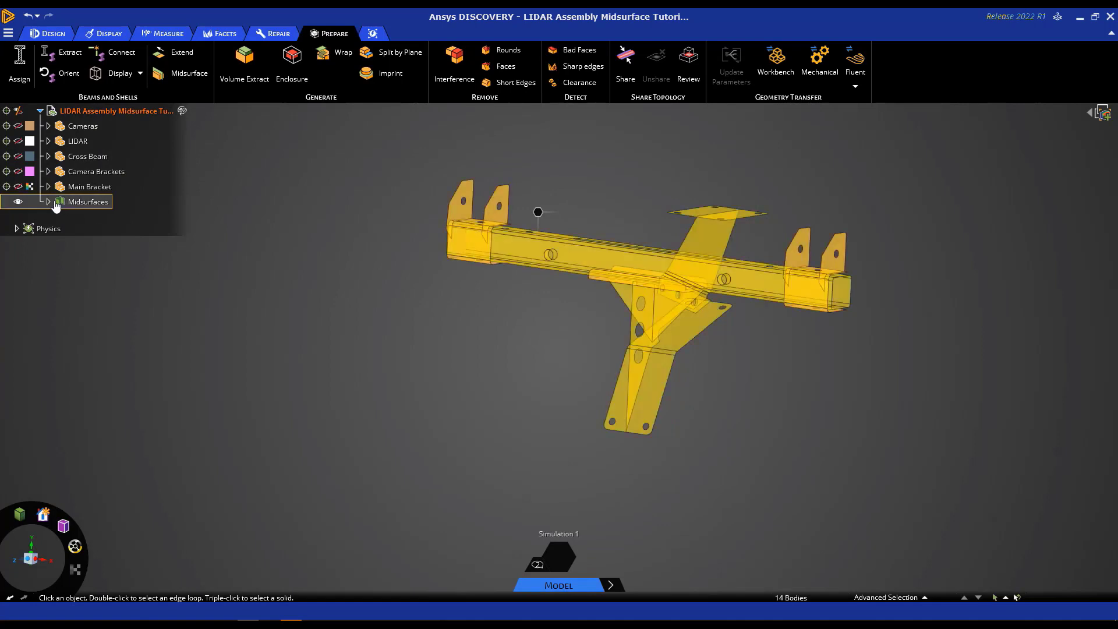
Step: Expand the Midsurfaces group and its Thickness 4.2 mm node in the Structure tree
click(49, 202)
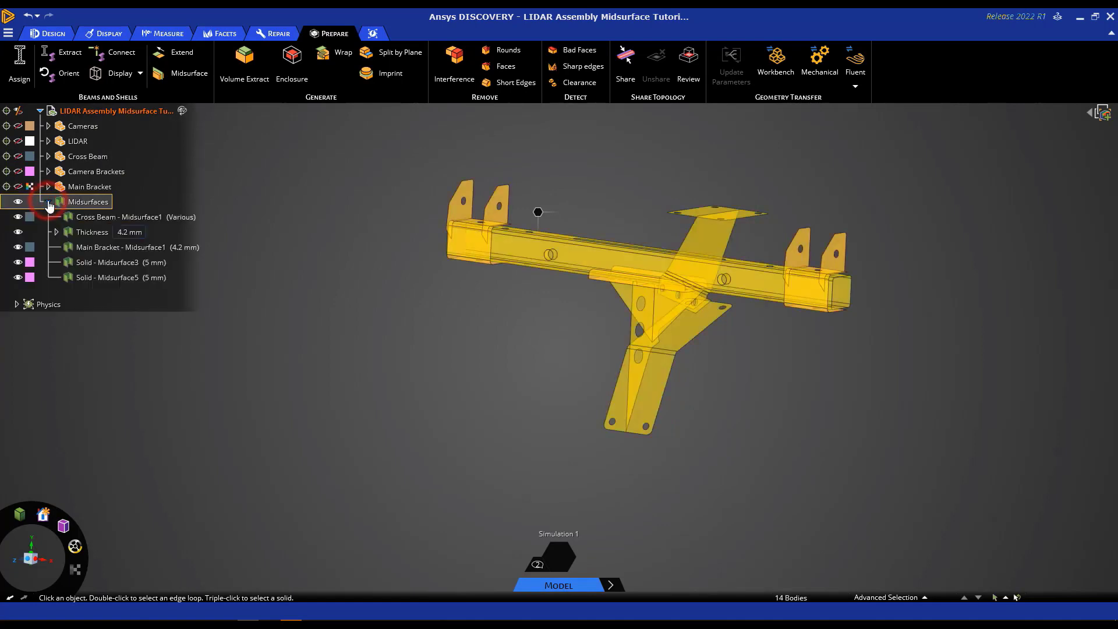
click(59, 233)
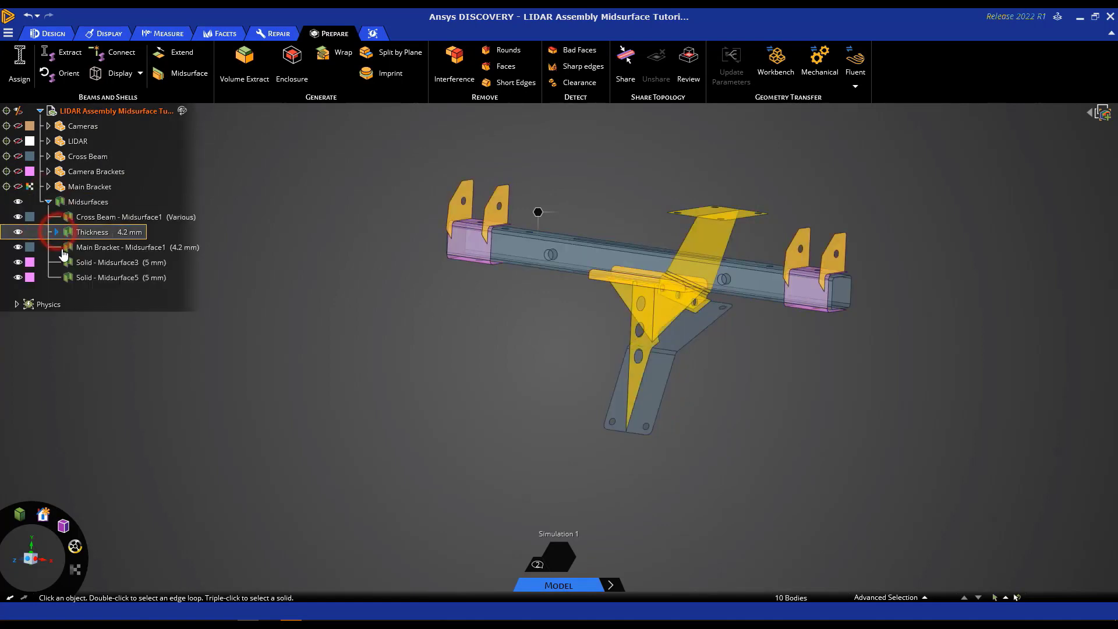
click(56, 232)
Step: Highlight the Cross Beam, main bracket, Solid - Midsurface5, Solid - Midsurface3 and Back Bracket1 midsurfaces
click(169, 217)
click(232, 258)
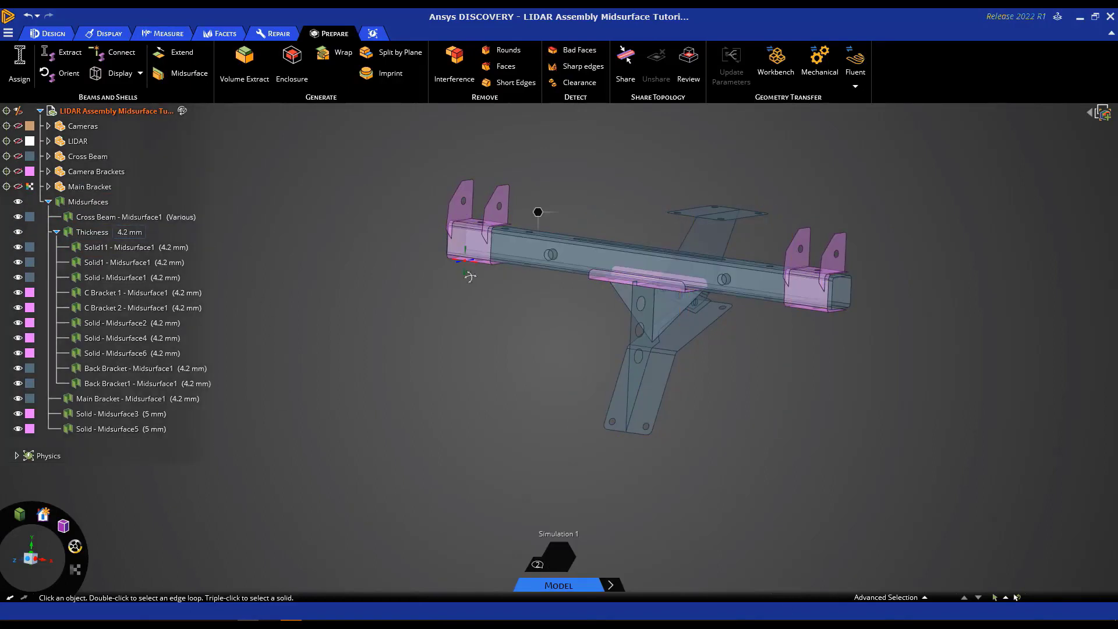
mouse_move(469, 274)
middle_down()
mouse_move(456, 278)
mouse_move(464, 275)
middle_up()
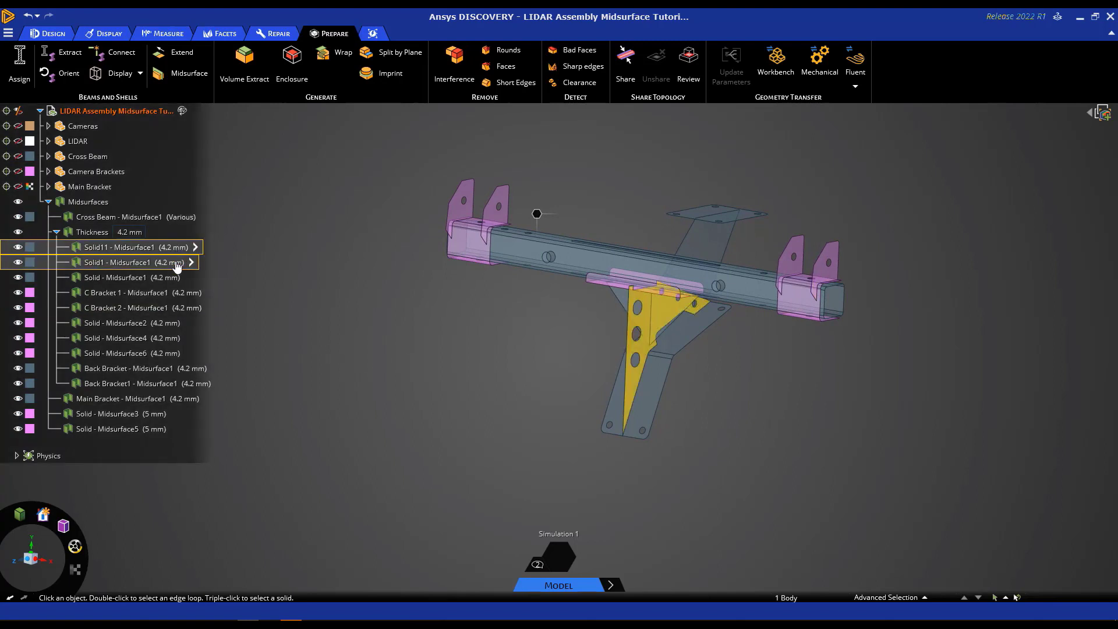
click(162, 398)
click(157, 429)
click(154, 415)
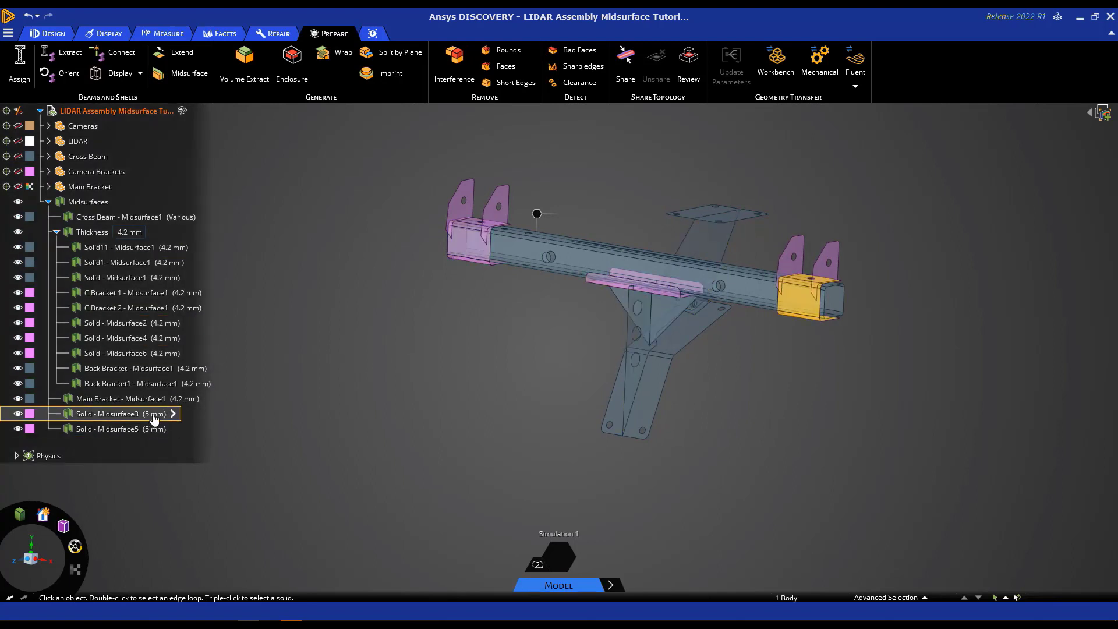
click(191, 385)
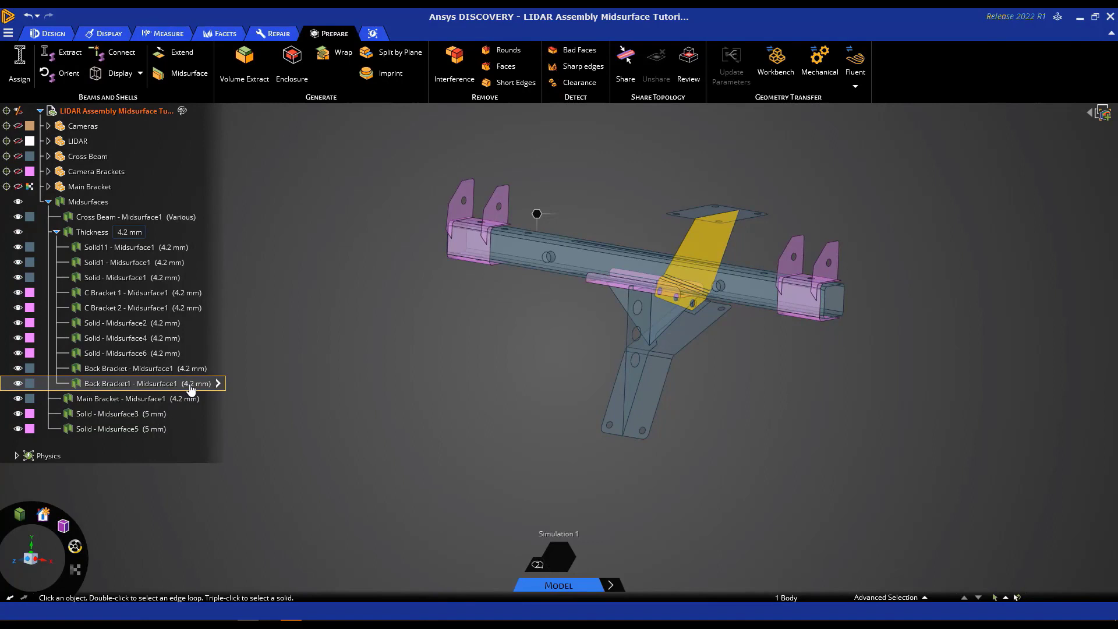
click(185, 400)
click(175, 428)
click(163, 415)
mouse_move(173, 417)
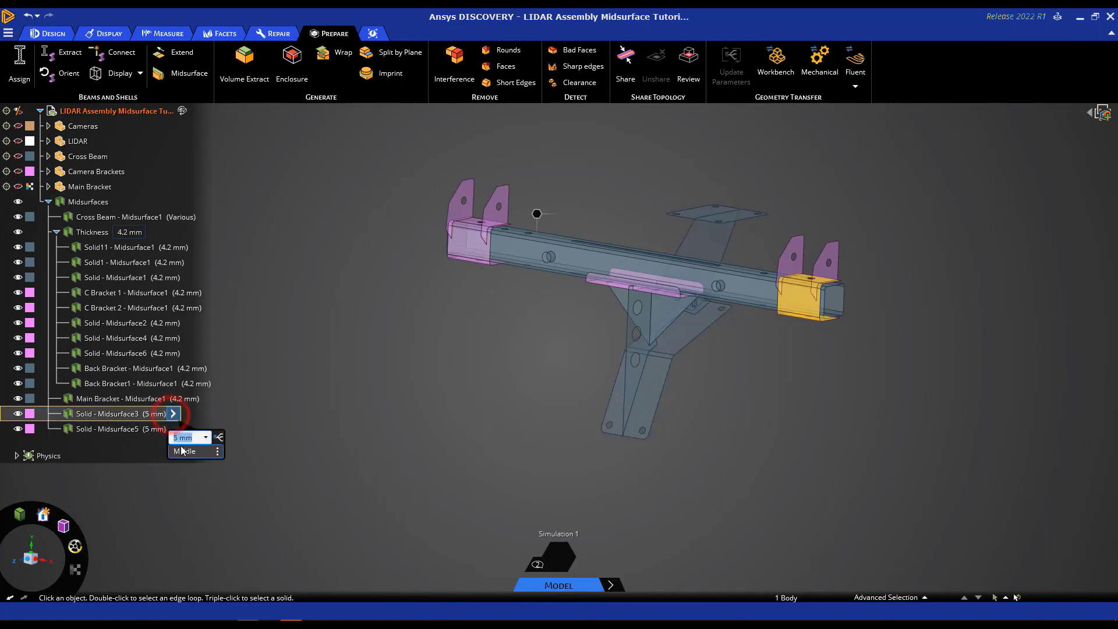
click(100, 234)
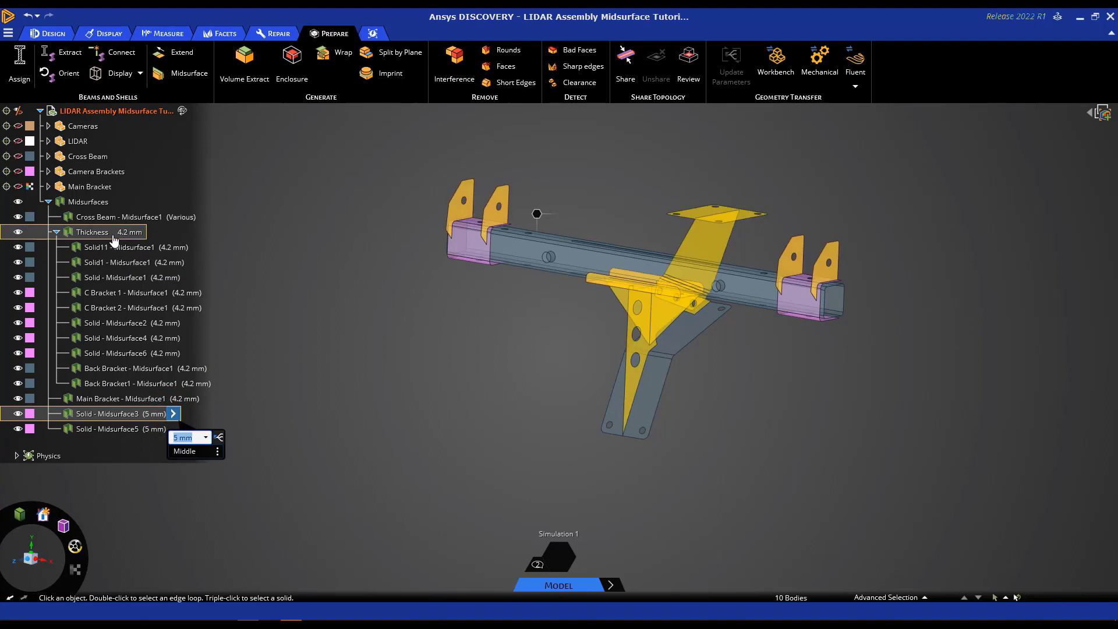
click(177, 239)
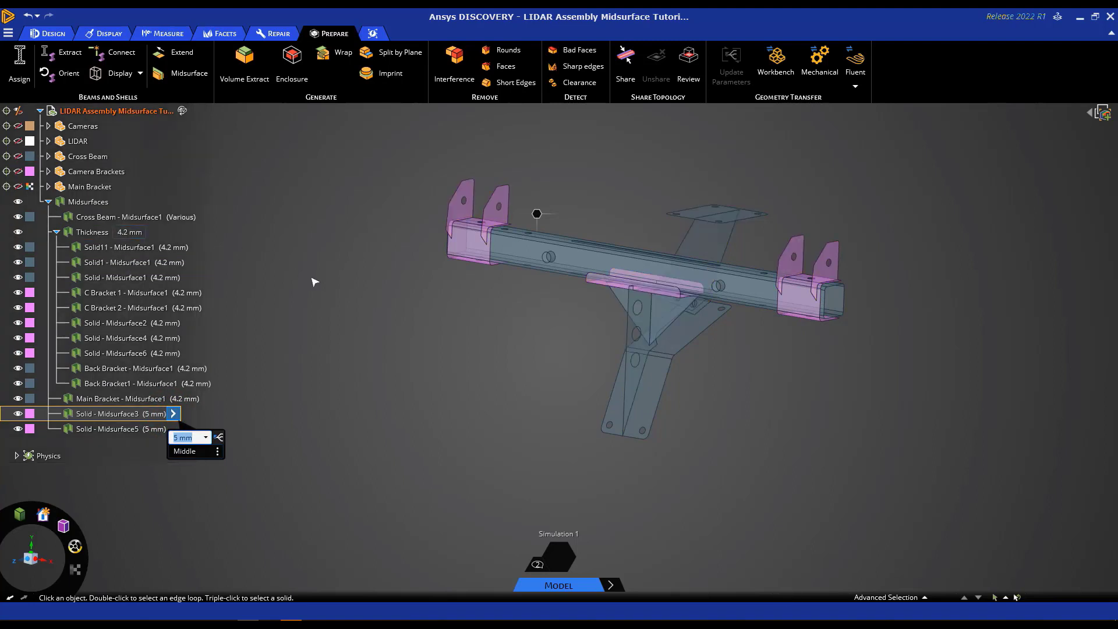
click(318, 297)
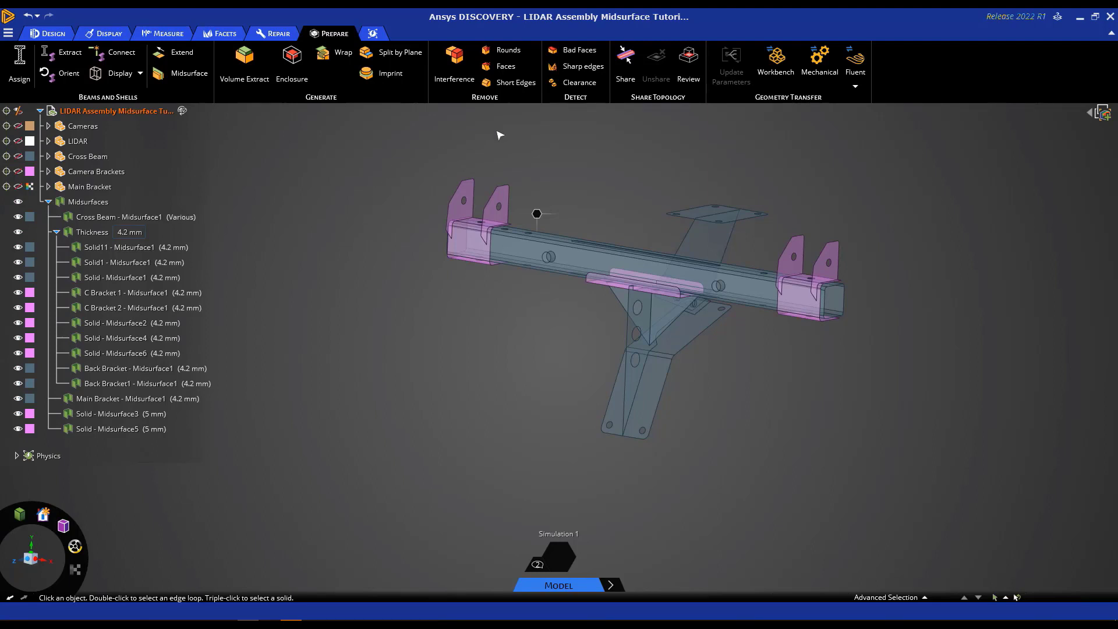
Step: Send the geometry to Workbench, attach a Static Structural system, and open its Model in Mechanical
click(776, 61)
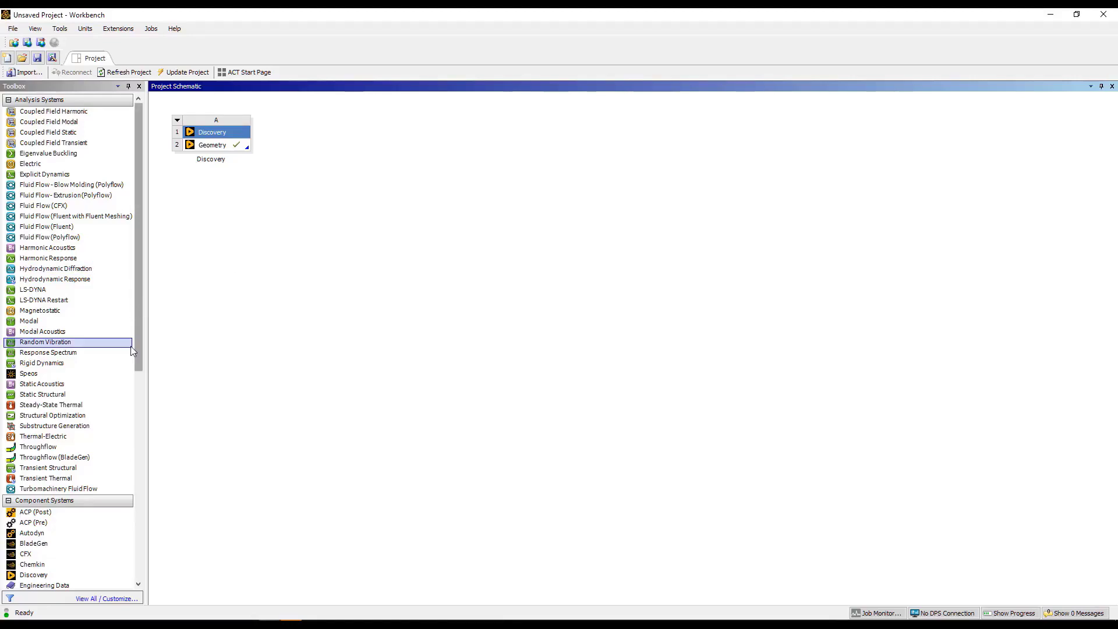
drag(74, 395, 233, 146)
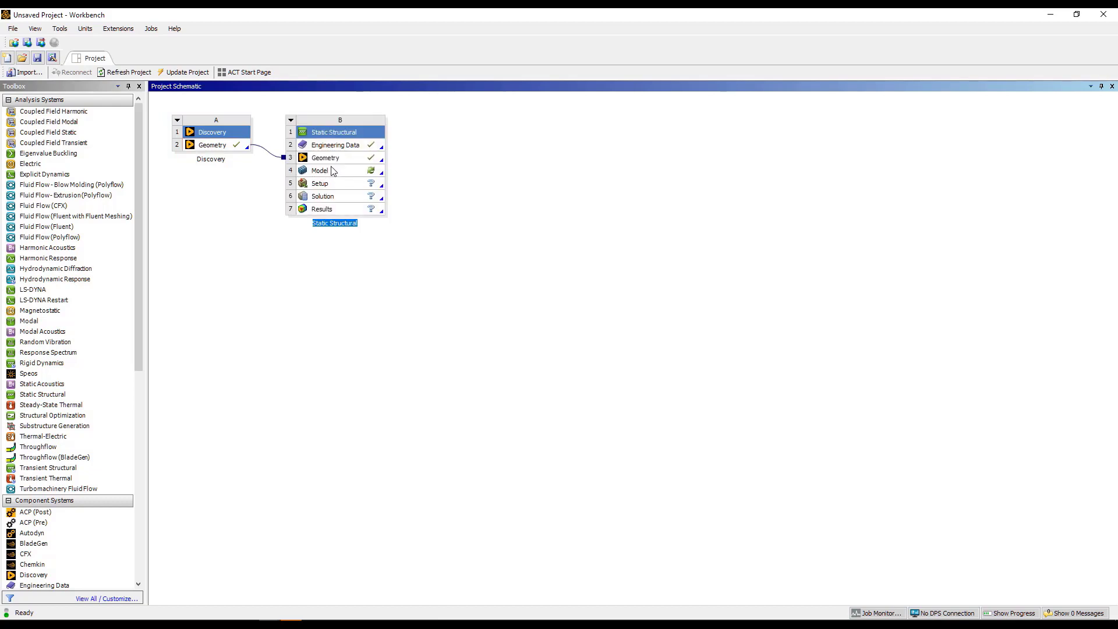
double_click(331, 170)
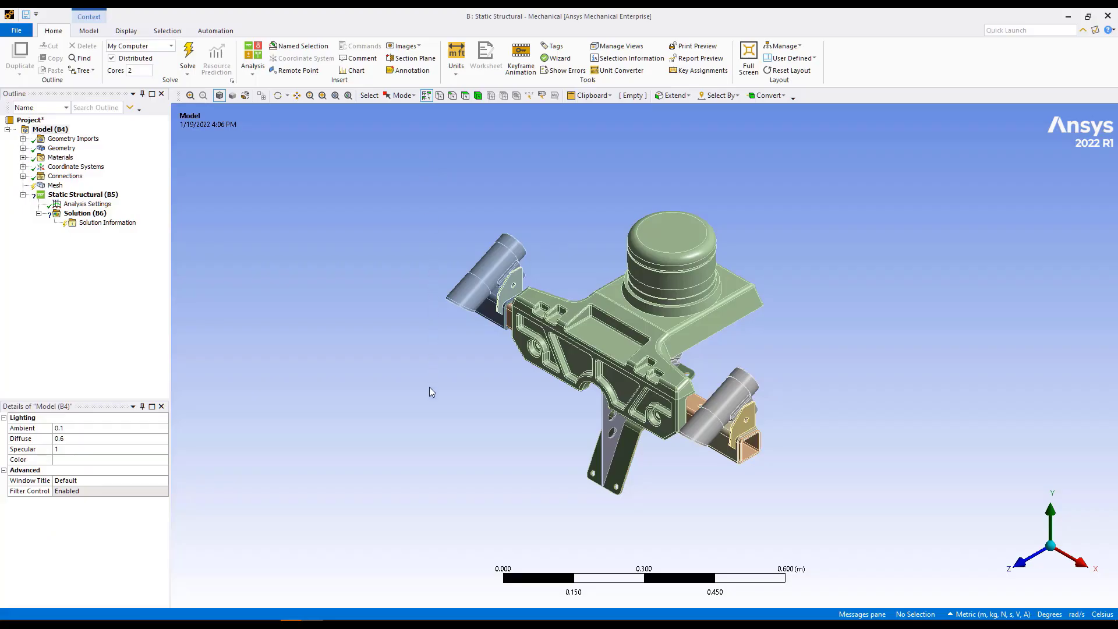
Step: Orbit to a near-front view and expand Geometry to browse the solid and Disco midsurface bodies
middle_drag(430, 387, 489, 343)
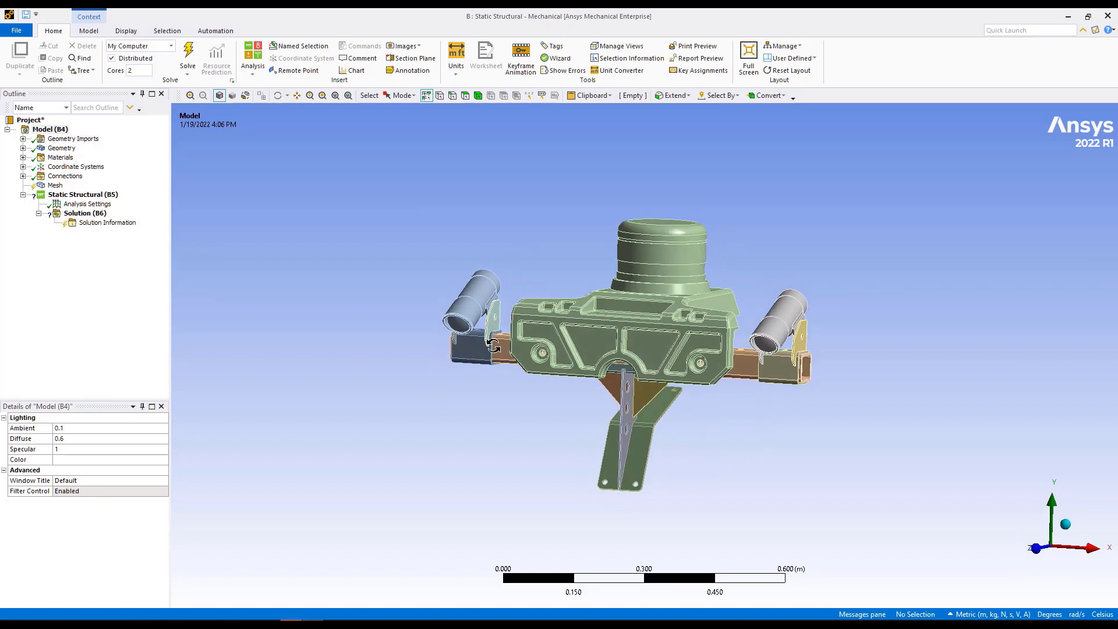
click(23, 148)
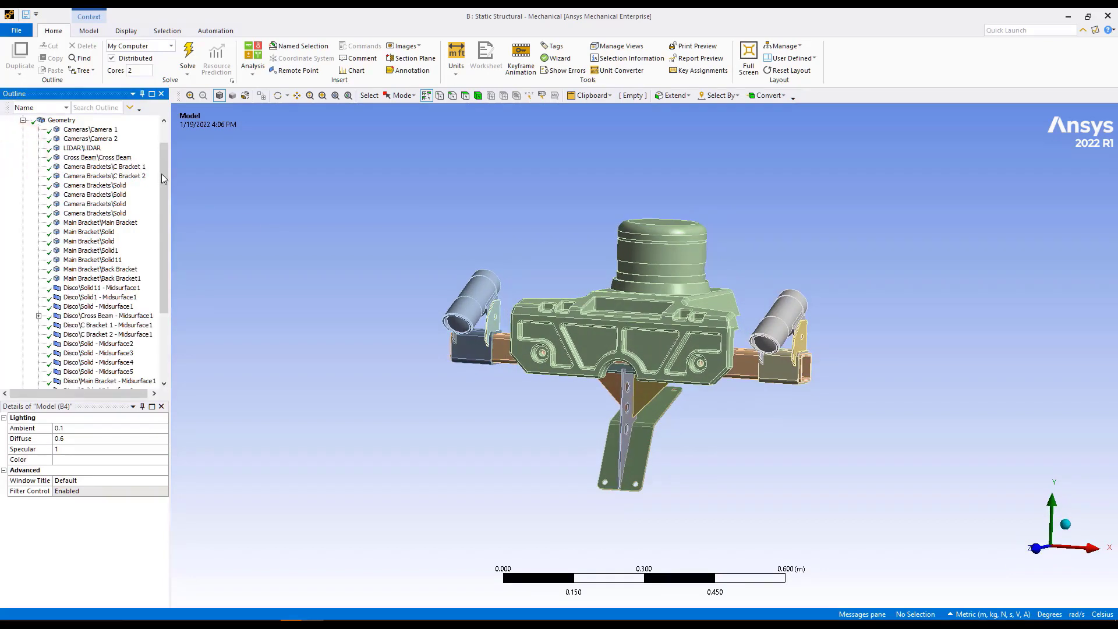
drag(165, 181, 170, 229)
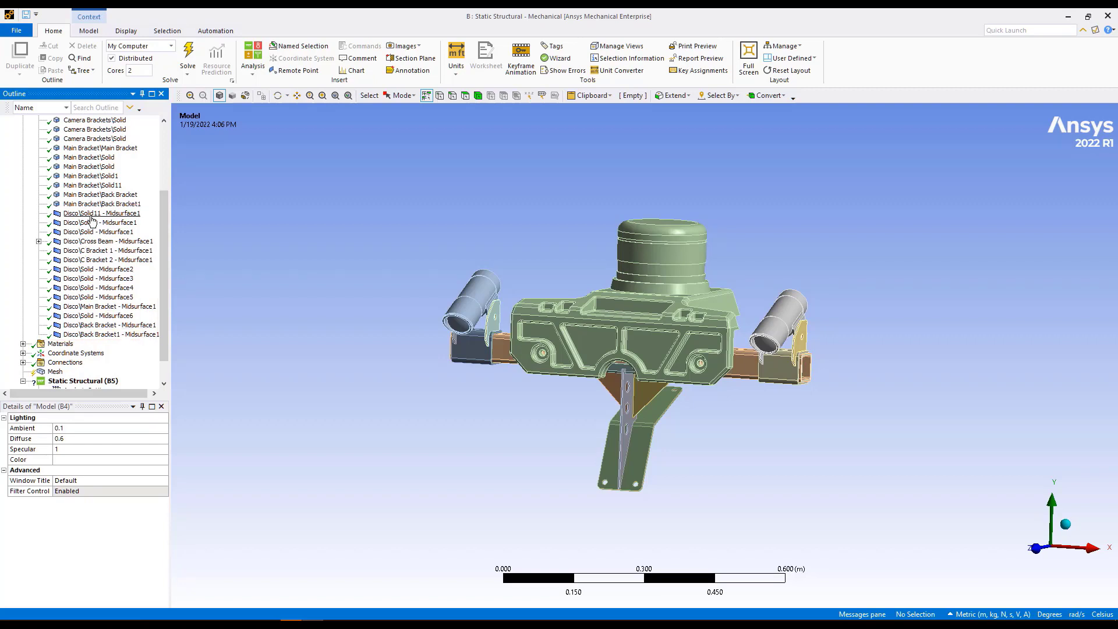
Step: Hide all solid bodies from the Geometry menu and orbit to an oblique view of the shells
click(166, 221)
scroll(166, 220, up, 4)
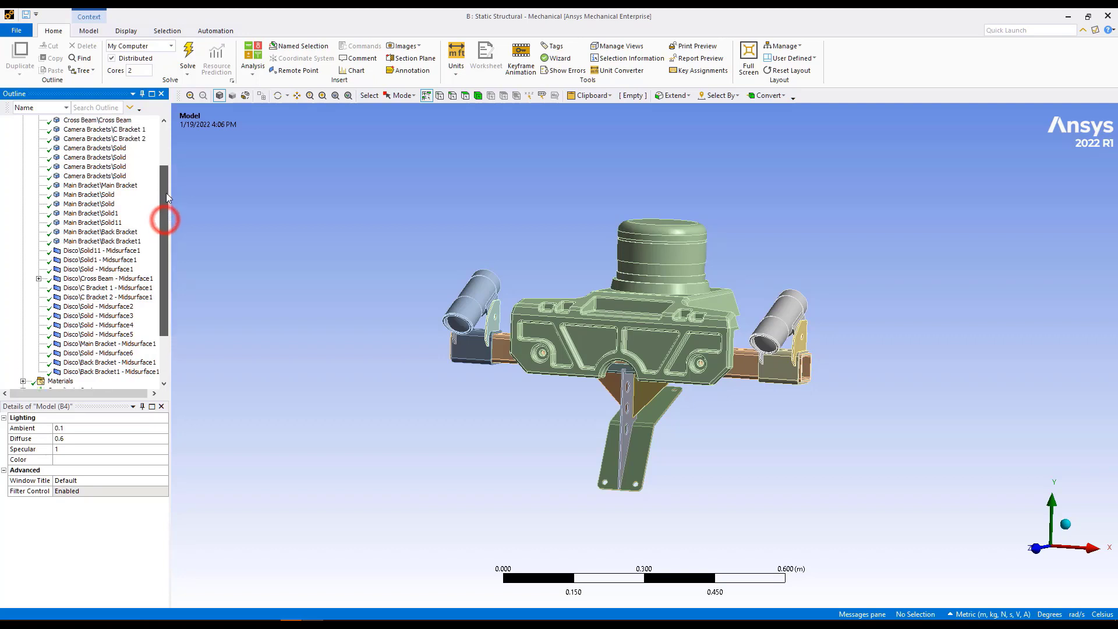
right_click(59, 149)
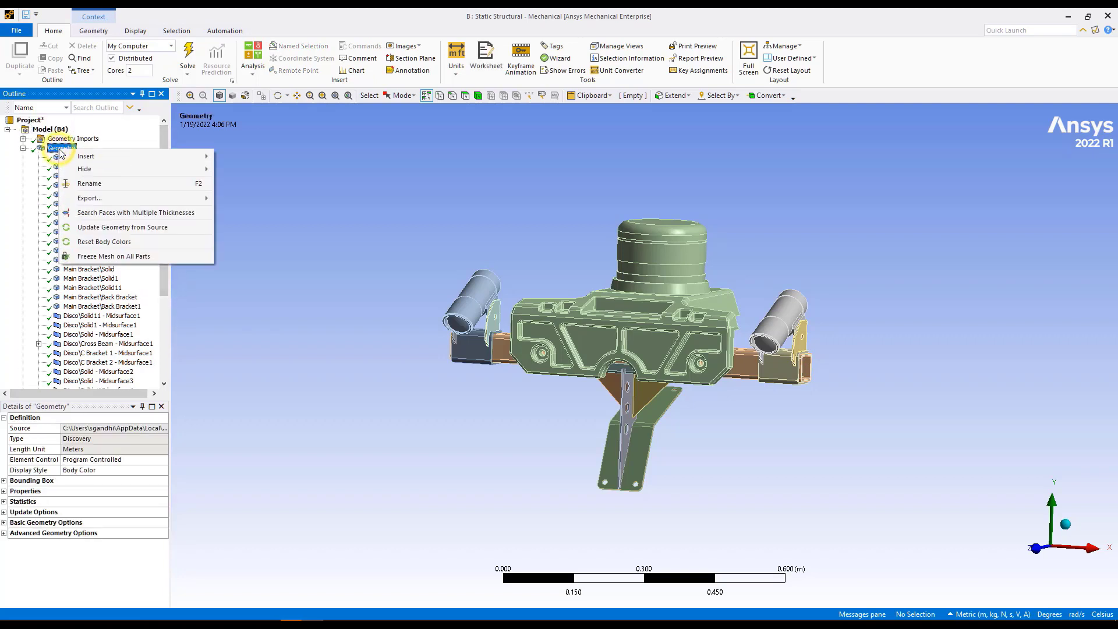
mouse_move(198, 169)
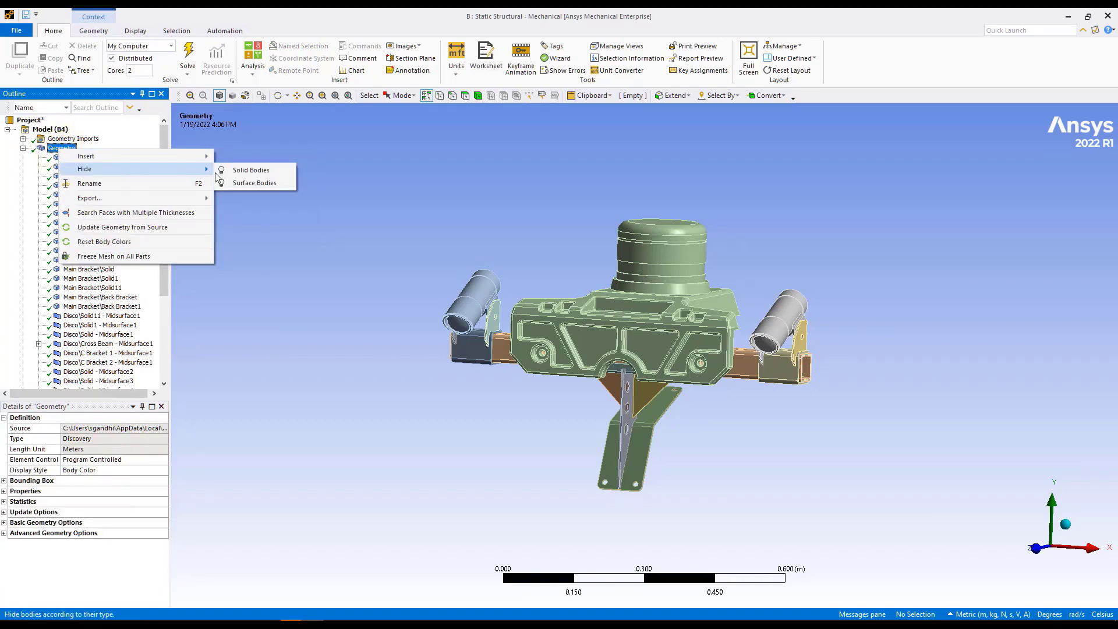
click(249, 170)
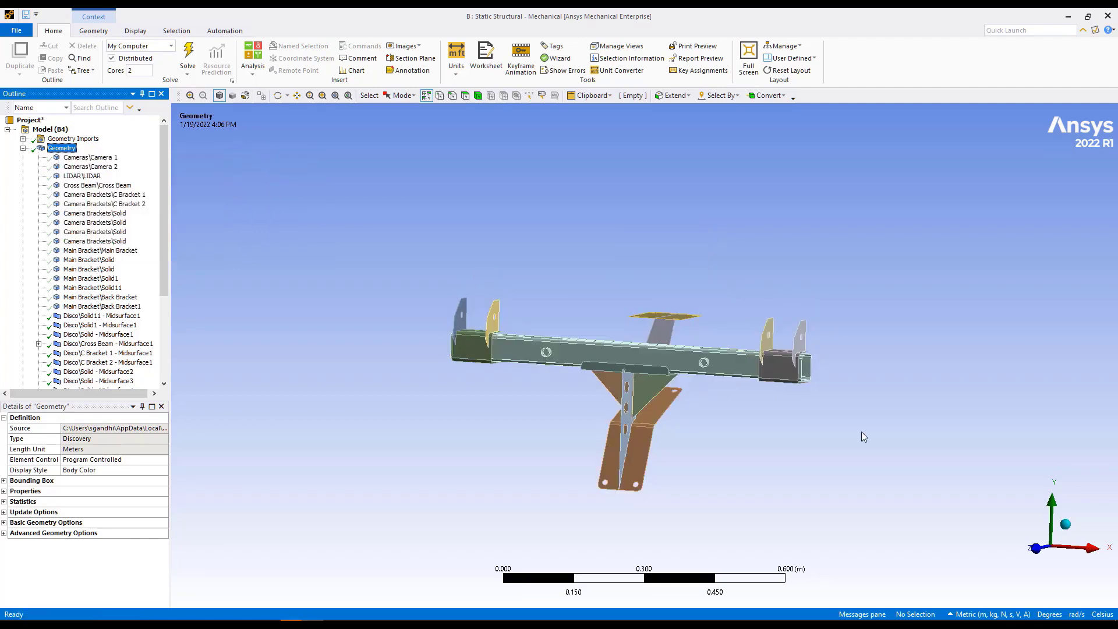
mouse_move(856, 435)
middle_down()
mouse_move(732, 375)
mouse_move(779, 434)
mouse_move(806, 396)
mouse_move(858, 424)
mouse_move(861, 461)
mouse_move(836, 459)
mouse_move(873, 448)
middle_up()
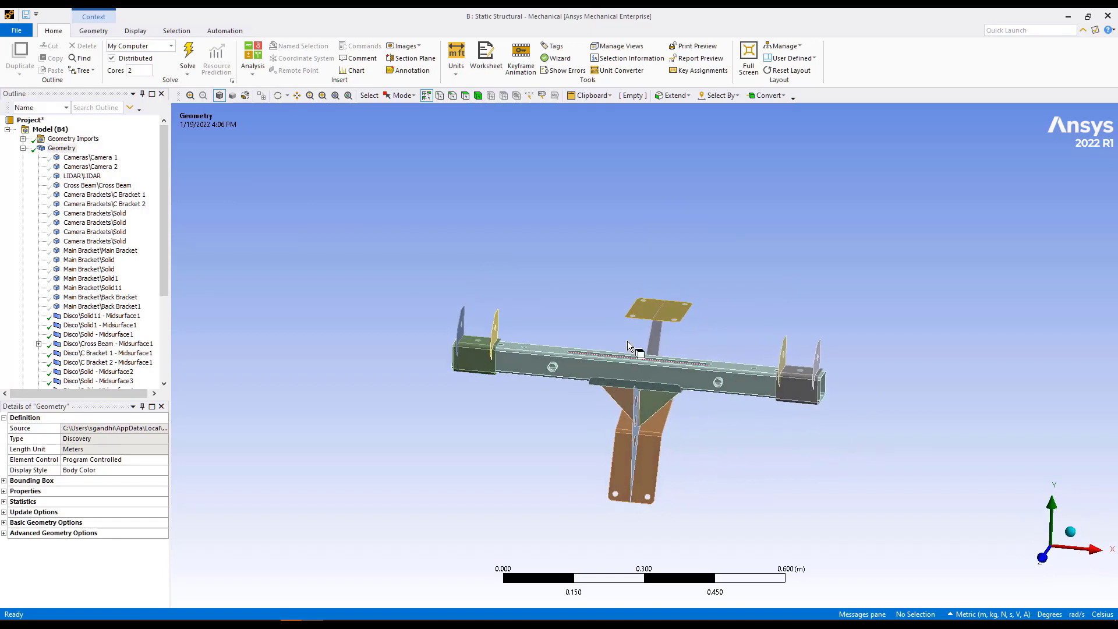
drag(165, 147, 172, 228)
Step: Check that Disco\Solid - Midsurface2's shell Thickness in Details reads 0.0042 m
click(96, 269)
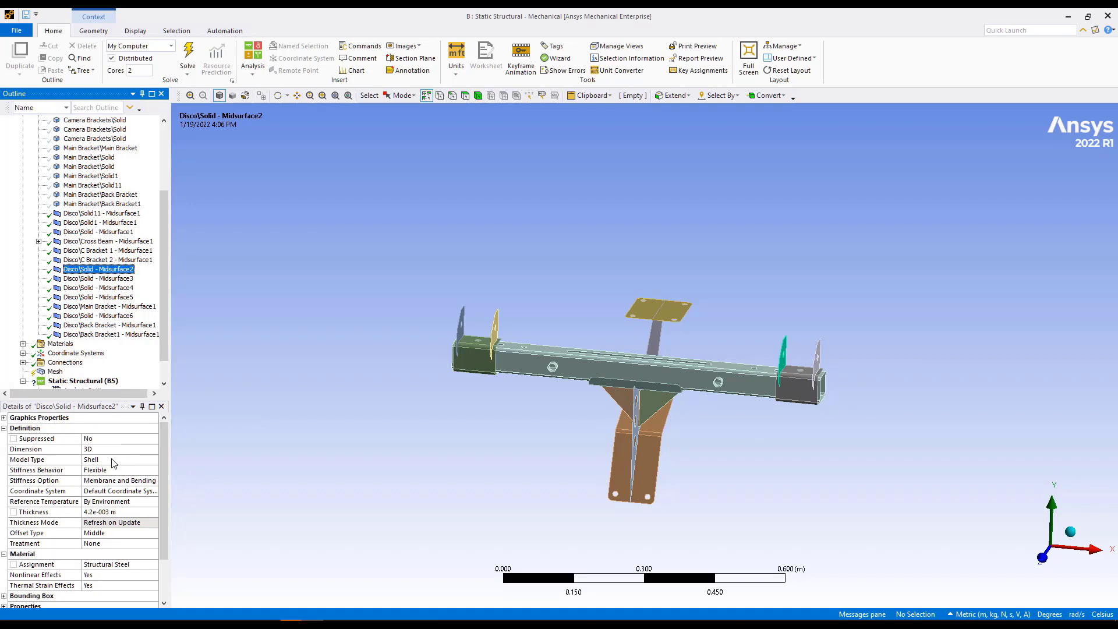
click(101, 512)
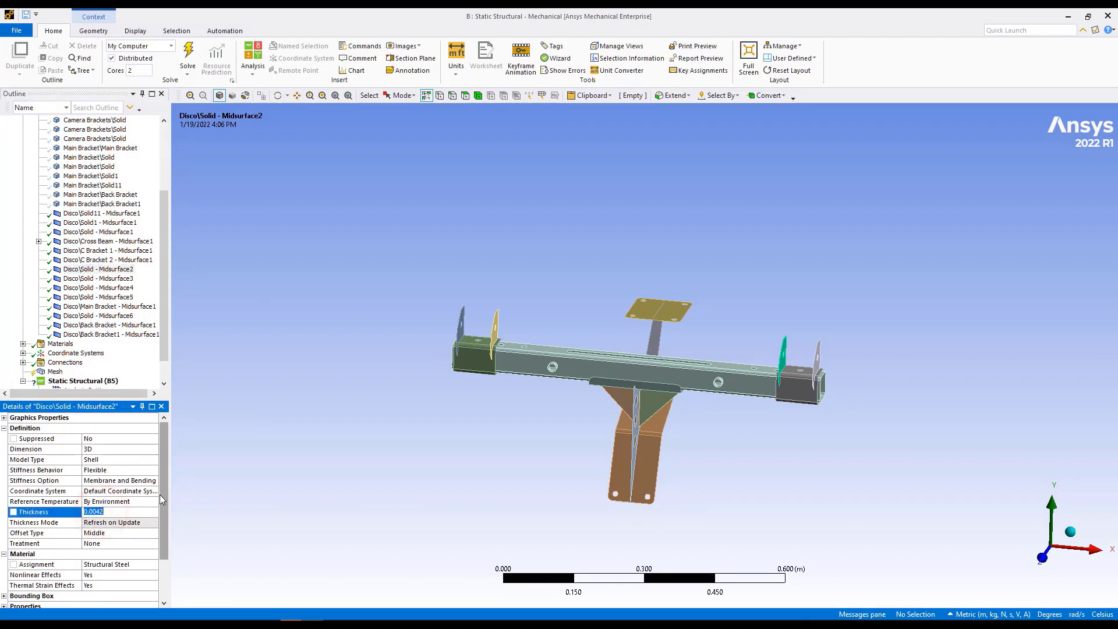
click(232, 462)
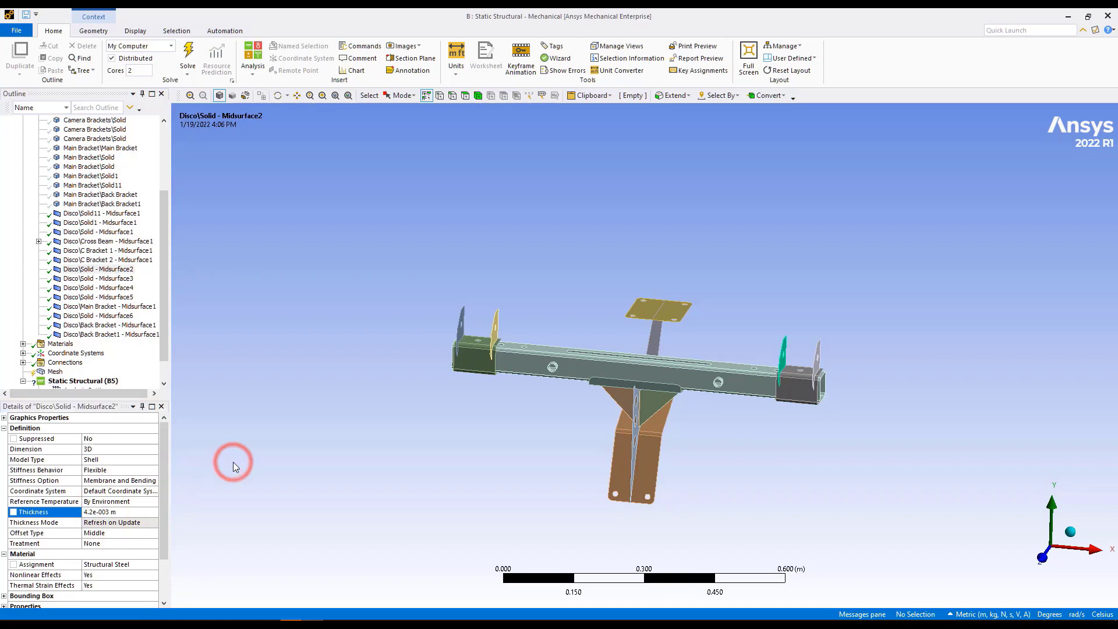